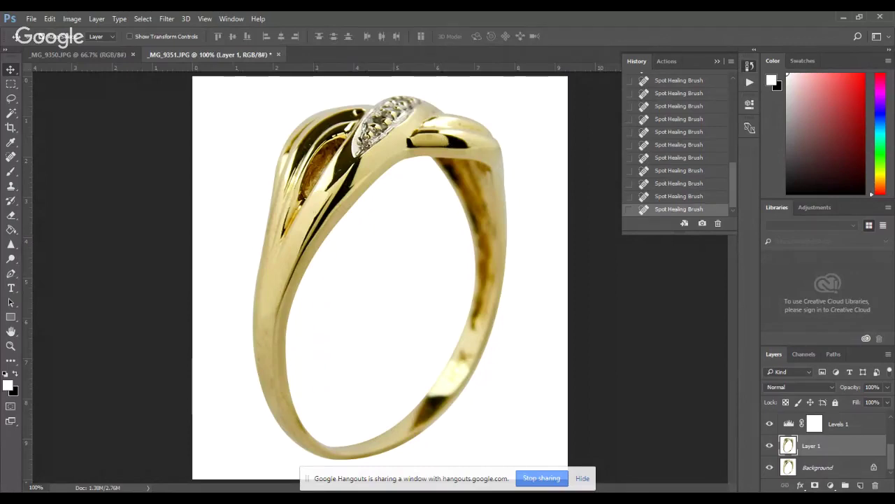
- Revert the ring photo to the _MG_9351.JPG opening snapshot in History
scroll(678, 147, "up", 3)
scroll(678, 147, "up", 5)
scroll(679, 147, "up", 3)
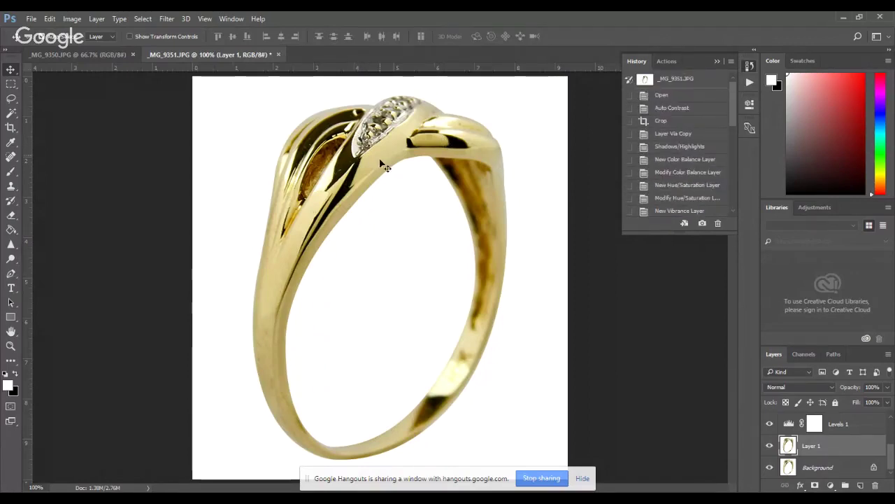
left_click(675, 79)
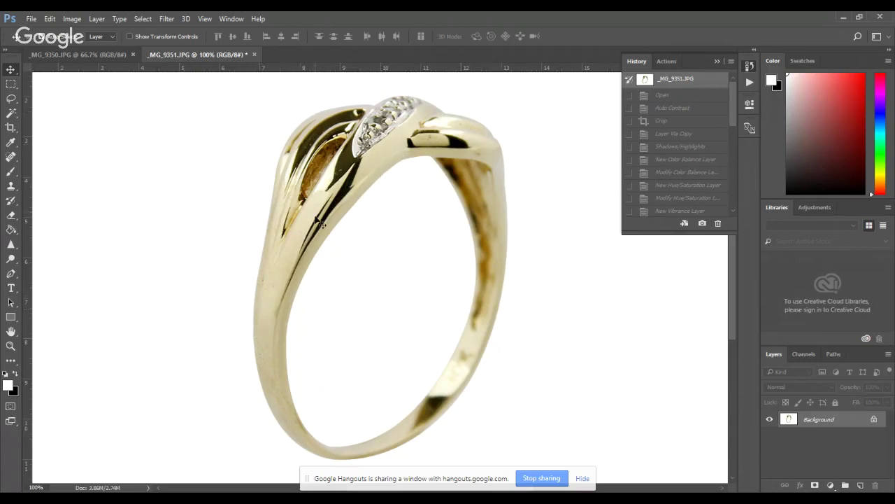
- Redo Open, Auto Contrast and Crop, then restore Layer 1 with Layer Via Copy
key("ctrl+shift+z")
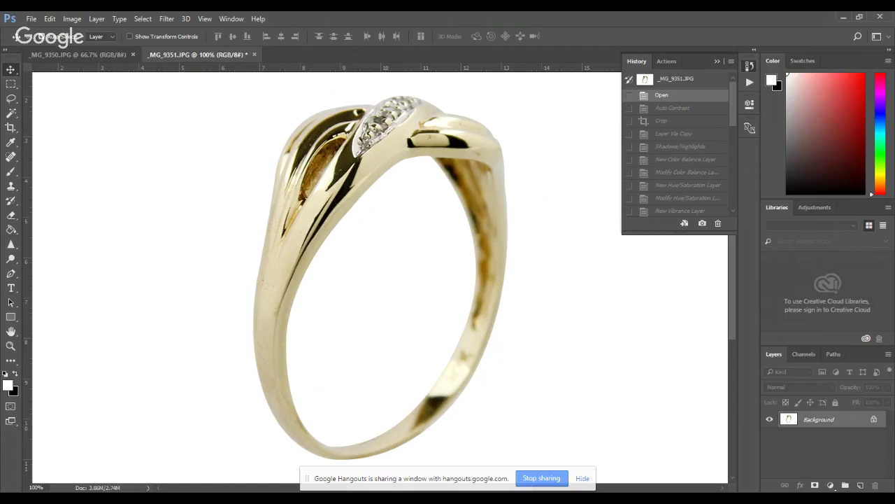
key("ctrl+shift+z")
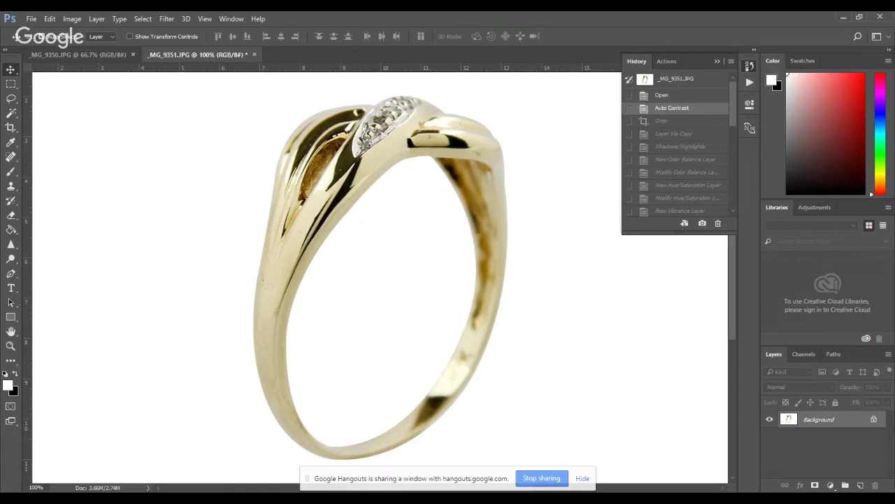
key("ctrl+shift+z")
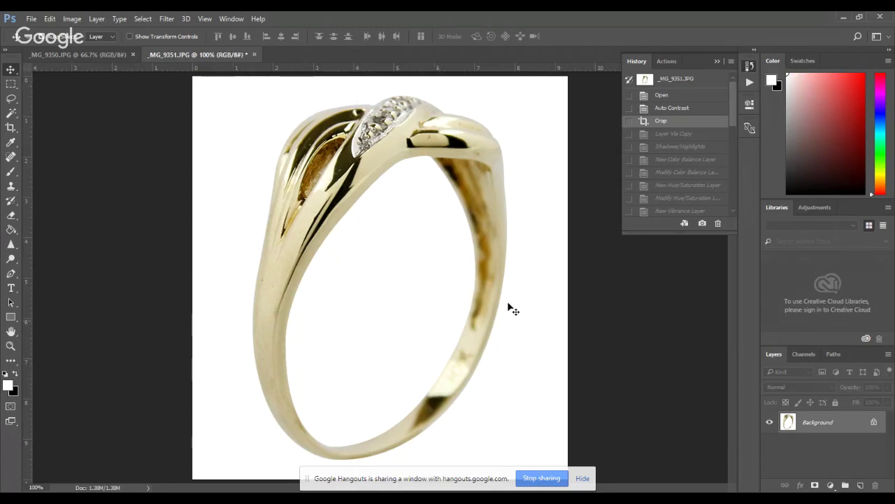
key("ctrl+minus")
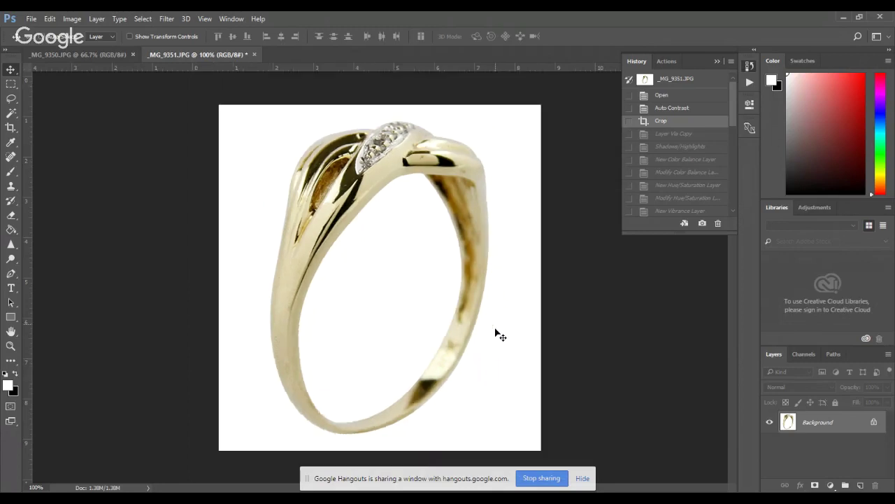
key("ctrl+minus")
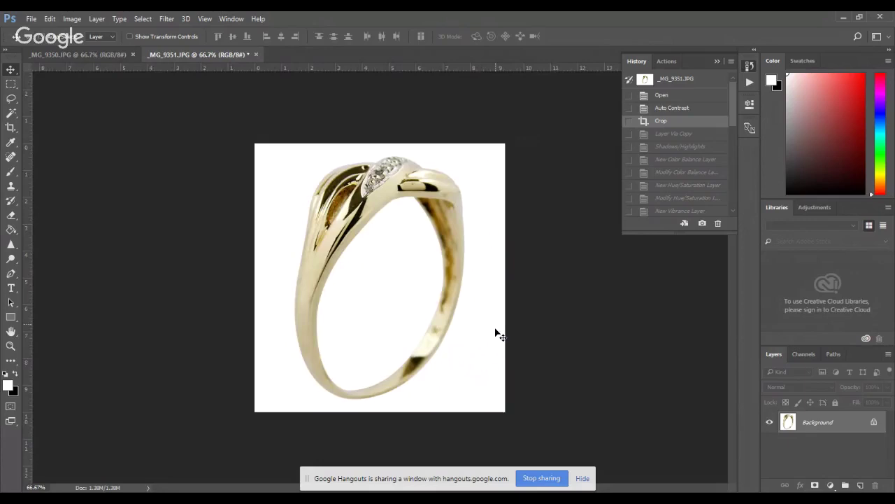
key("ctrl+plus")
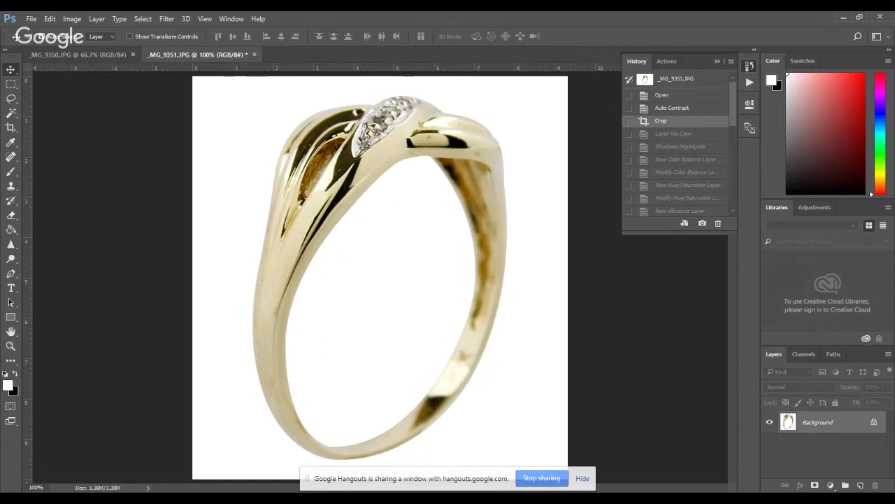
key("ctrl+j")
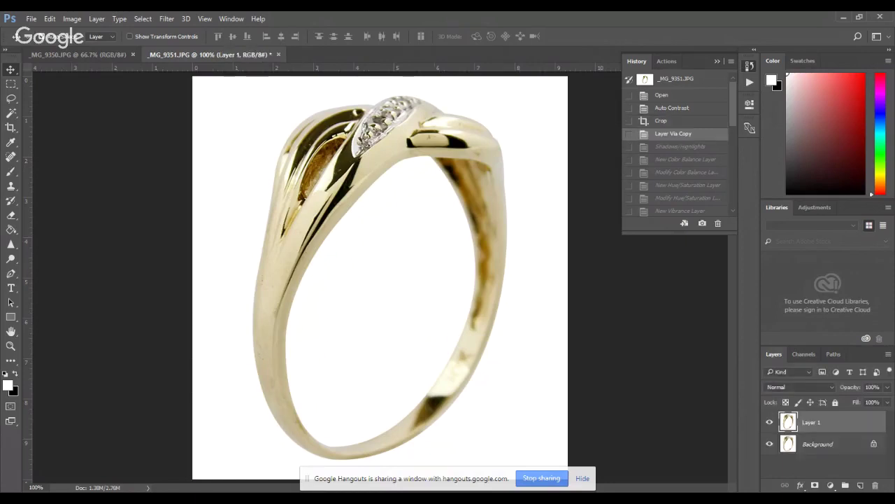
- Apply Shadows/Highlights to Layer 1 with Shadows 5% and Highlights 2%
key("ctrl+z")
key("ctrl+z")
key("ctrl+z")
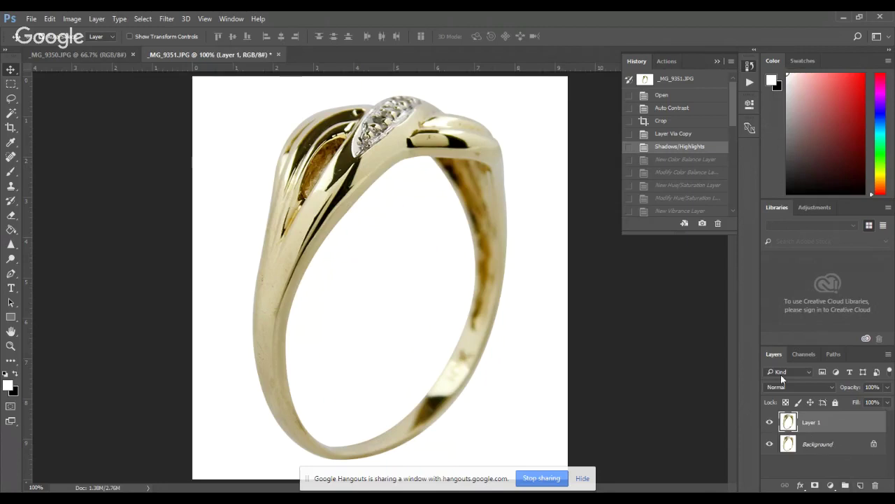
left_click(74, 19)
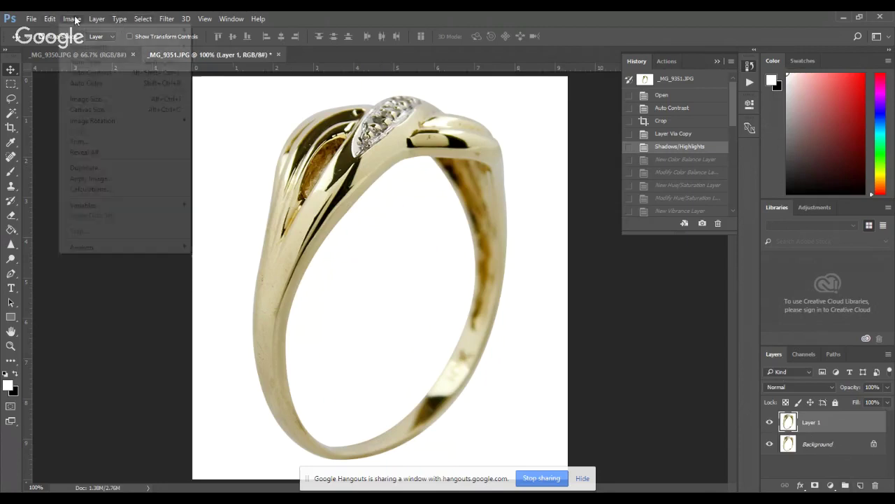
mouse_move(89, 46)
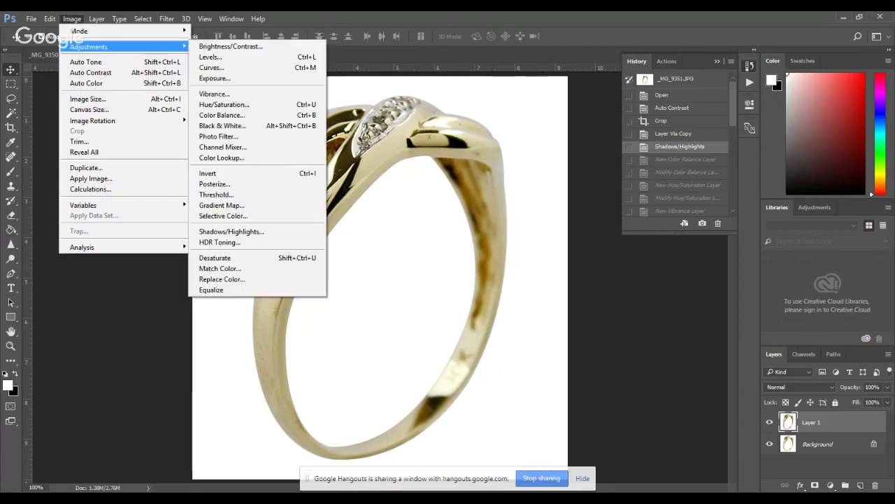
left_click(261, 232)
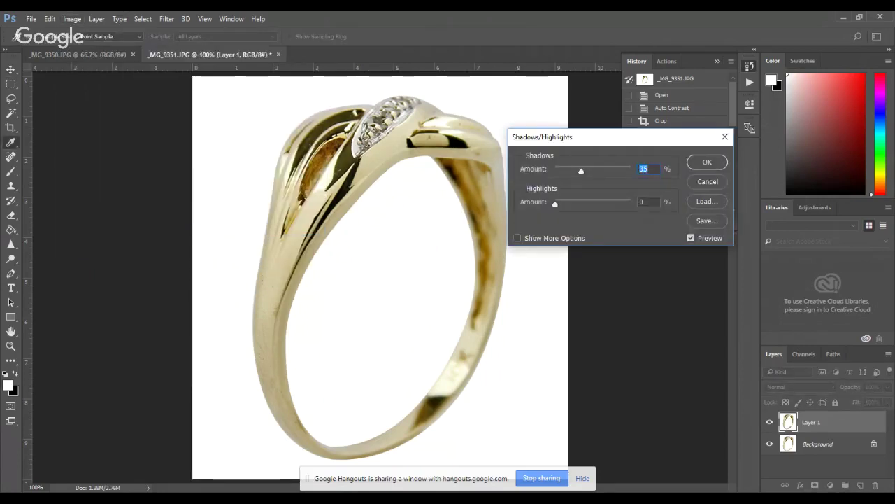
key("Tab")
key("Up")
key("Up")
key("Up")
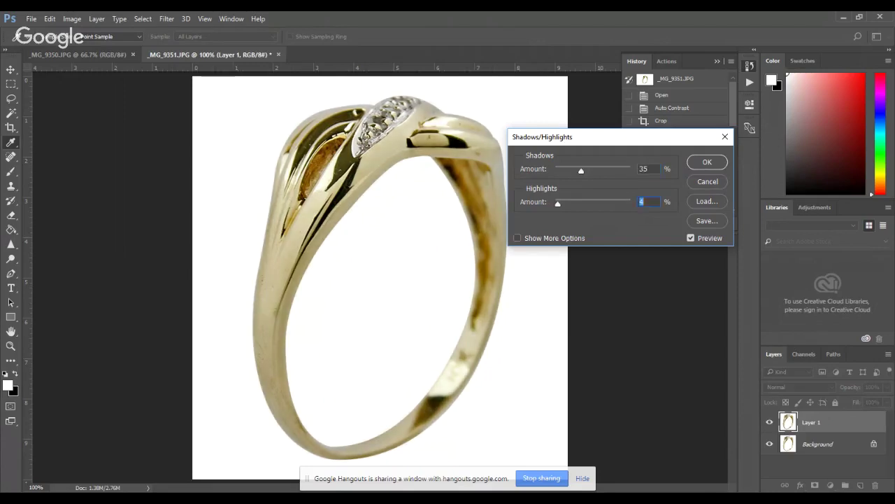
key("Down")
key("Down")
key("Down")
key("Up")
key("Up")
key("Up")
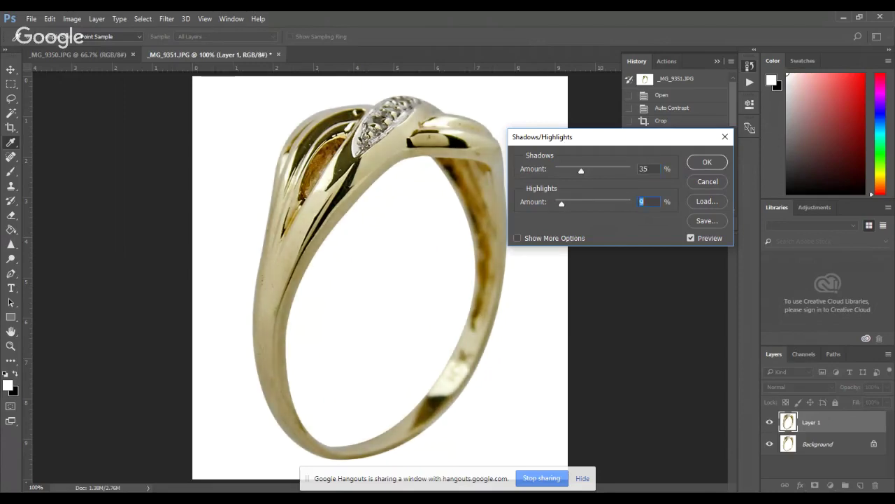
type("2")
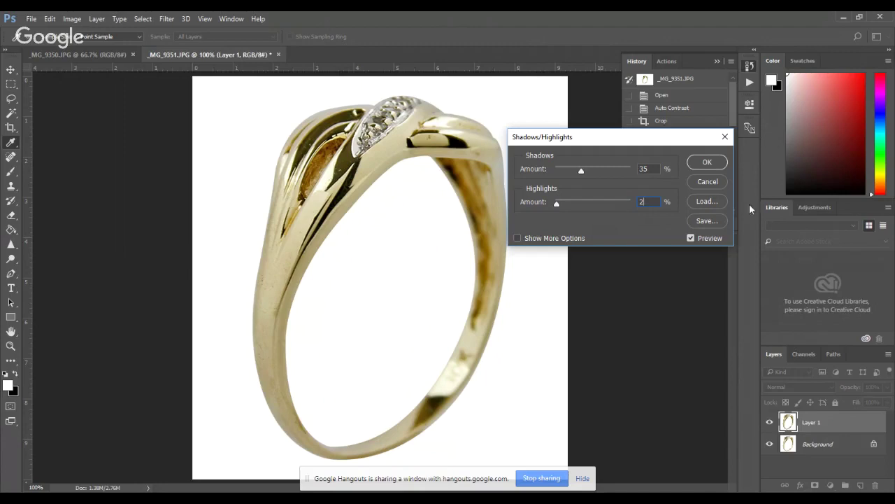
key("shift+Tab")
key("shift+Down")
key("shift+Down")
key("shift+Down")
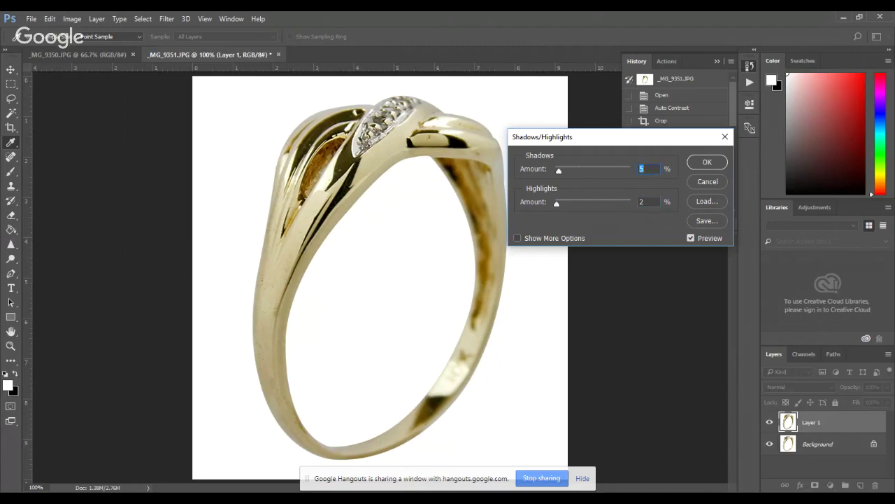
key("Return")
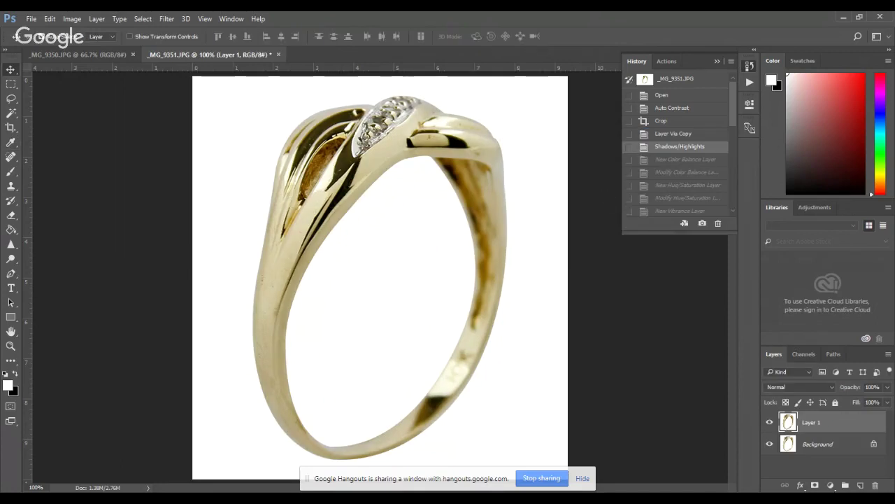
- Redo to New Color Balance Layer, select Layer 1 and show the adjustment layer list
key("ctrl+shift+z")
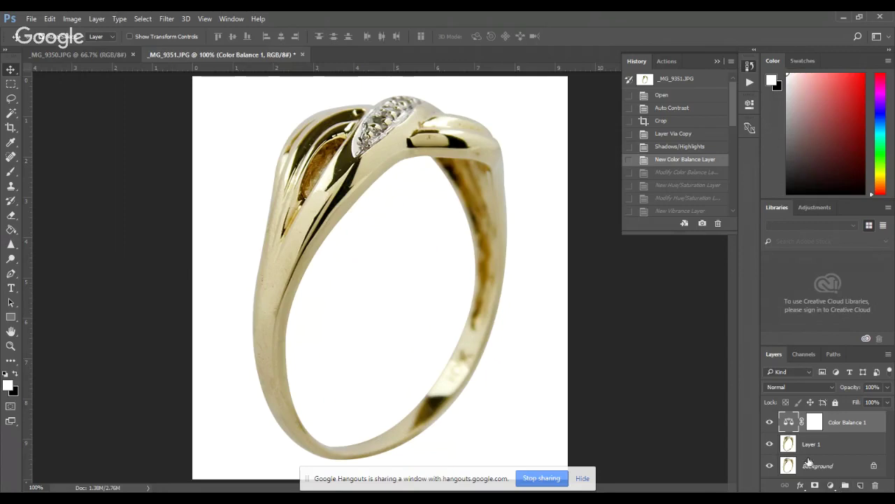
left_click(815, 452)
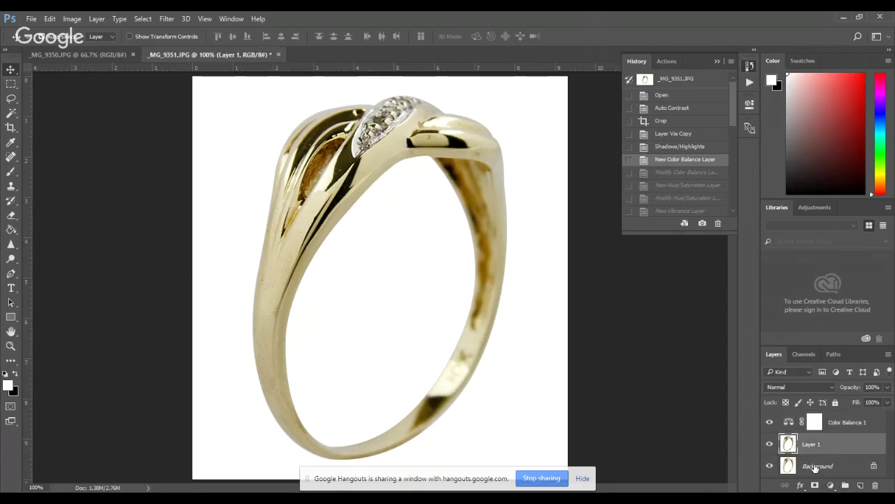
left_click(833, 487)
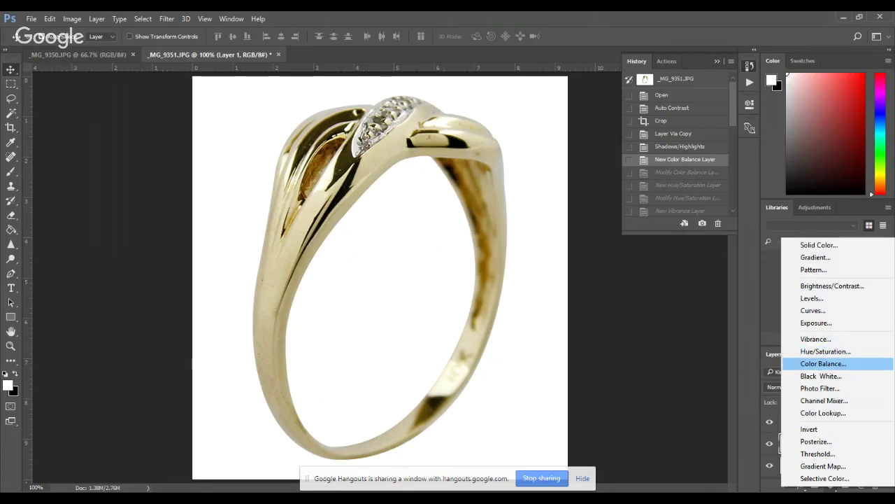
- Add a trial Color Balance 2 layer, test midtone yellow-blue shifts, and switch to Highlights
left_click(818, 365)
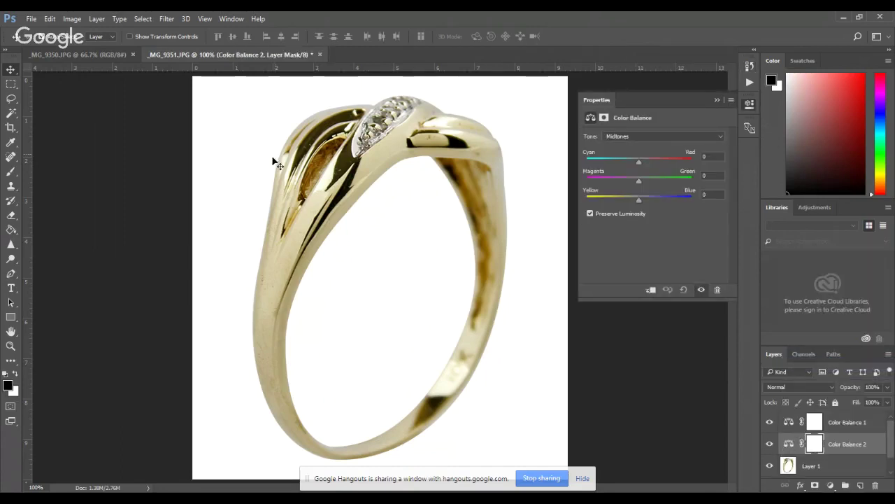
left_click_drag(639, 199, 634, 200)
left_click_drag(637, 200, 634, 200)
left_click(663, 136)
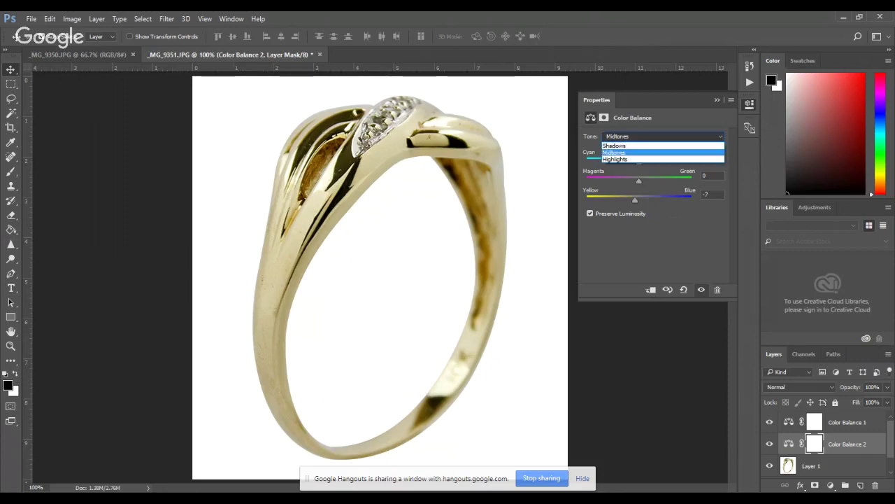
left_click(630, 158)
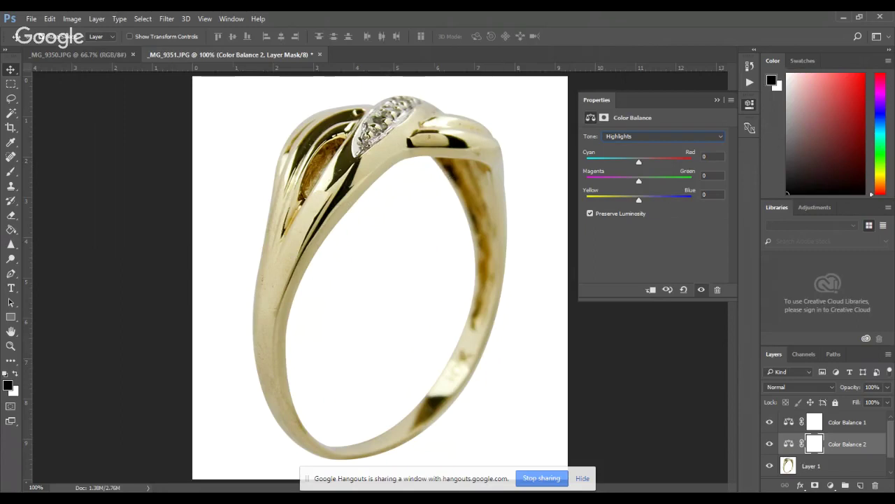
- Test small highlight yellow-blue shifts, then drag Color Balance 2 into the trash
key("Down")
key("Down")
key("Down")
key("Down")
key("Up")
key("Down")
key("Down")
key("Down")
key("Up")
key("Up")
key("Up")
key("Up")
left_click(798, 335)
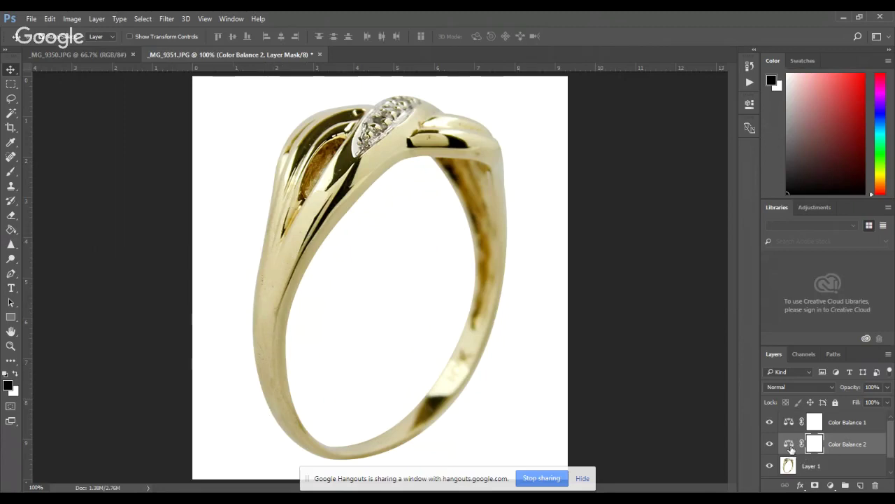
left_click_drag(790, 447, 877, 487)
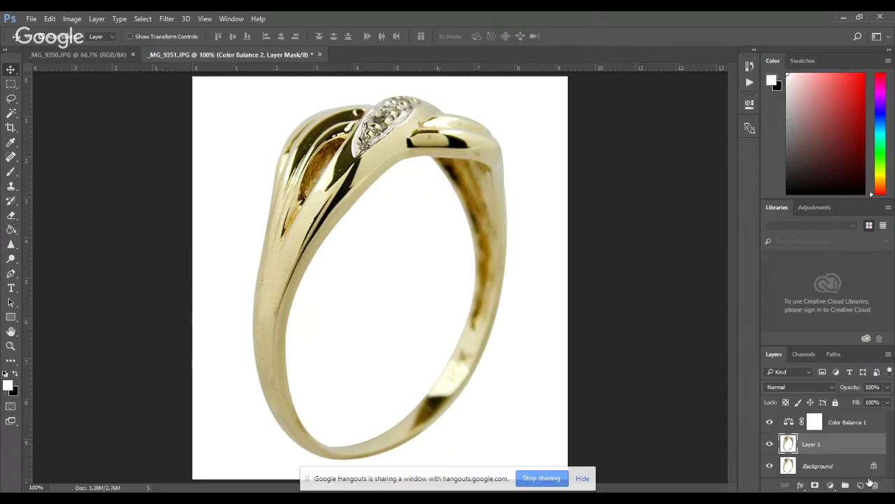
- Select Color Balance 1 and step through earlier History states to compare
left_click(790, 426)
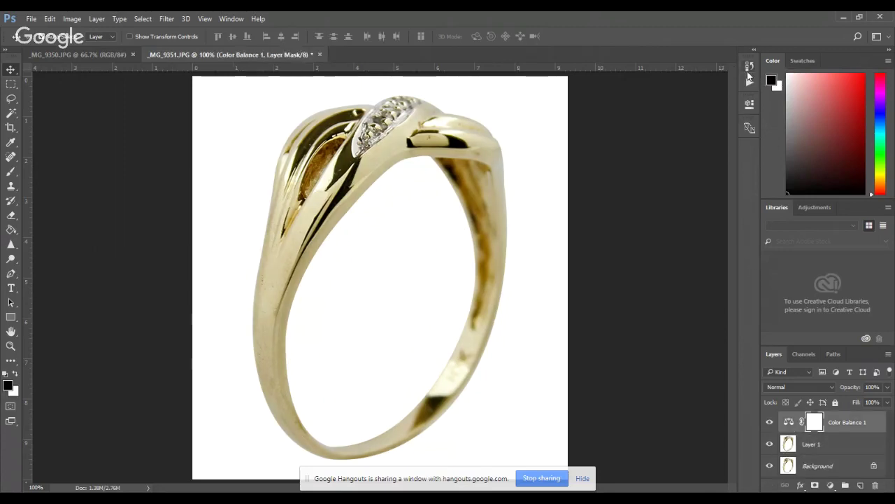
left_click(750, 68)
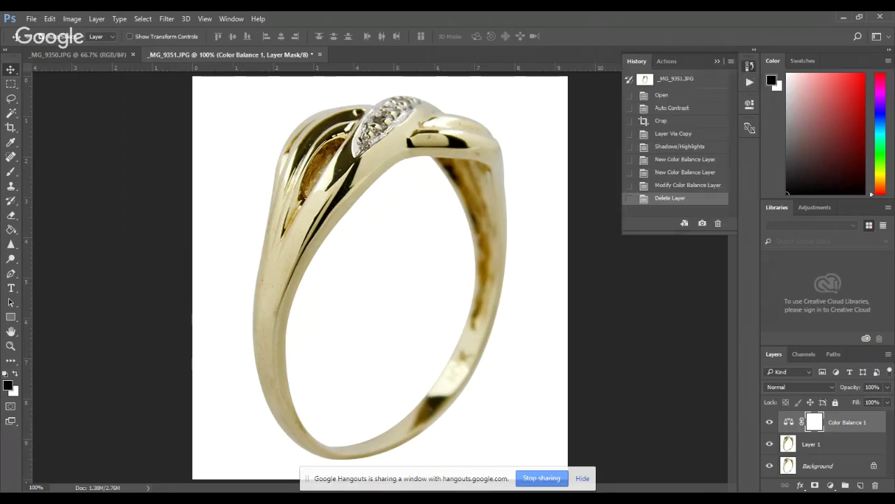
left_click(685, 159)
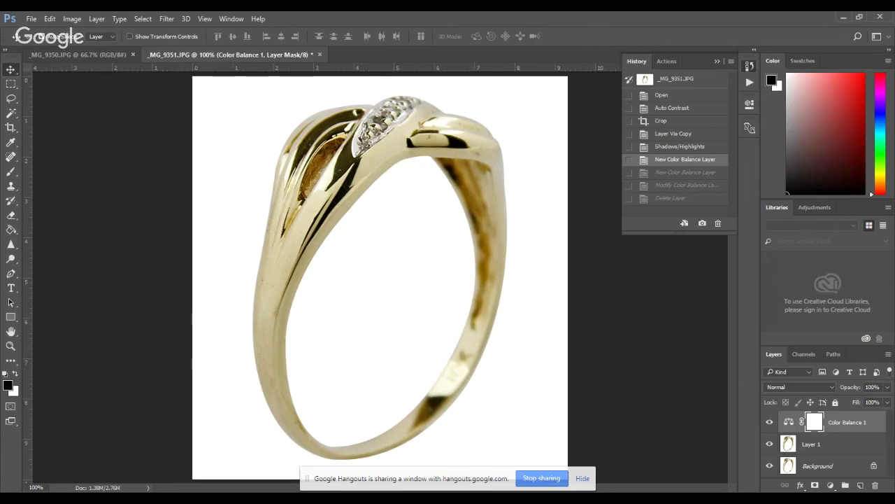
left_click(685, 172)
left_click(688, 185)
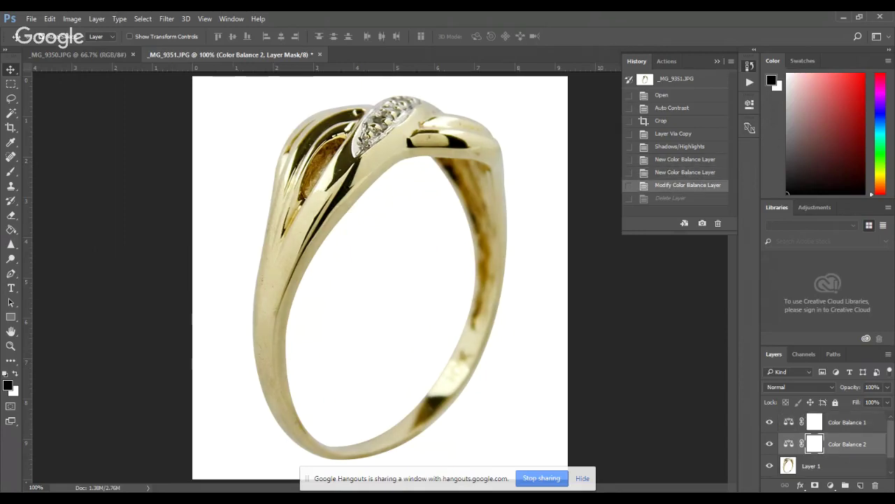
left_click(670, 198)
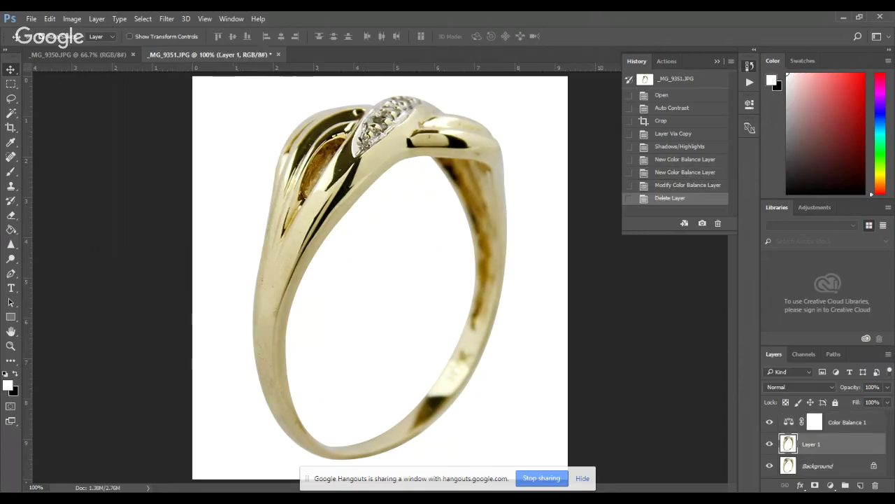
left_click(687, 185)
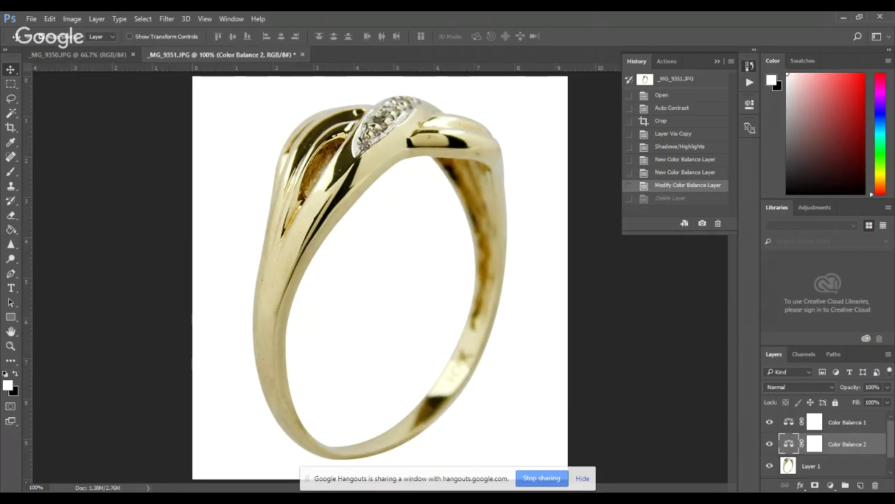
- Undo back to the Crop state, then redo forward to Delete Layer
key("ctrl+alt+z")
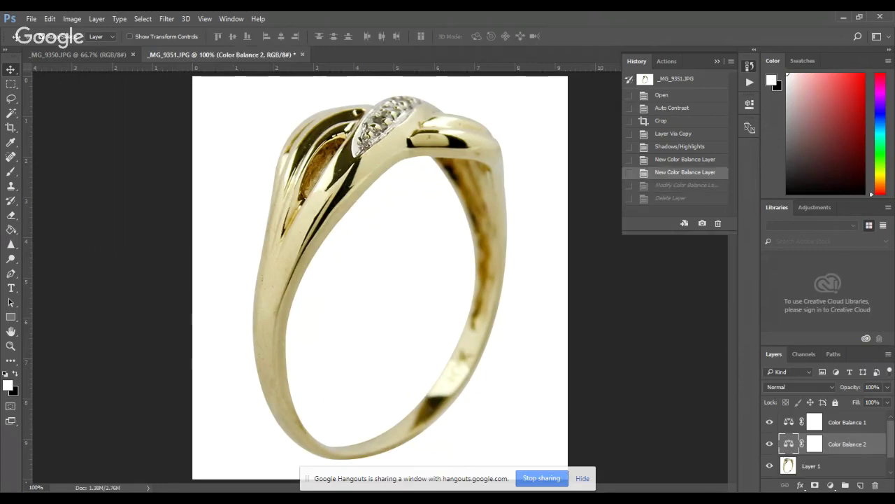
key("ctrl+alt+z")
key("ctrl+alt+z")
key("ctrl+alt+z")
key("ctrl+alt+z")
key("ctrl+shift+z")
key("ctrl+shift+z")
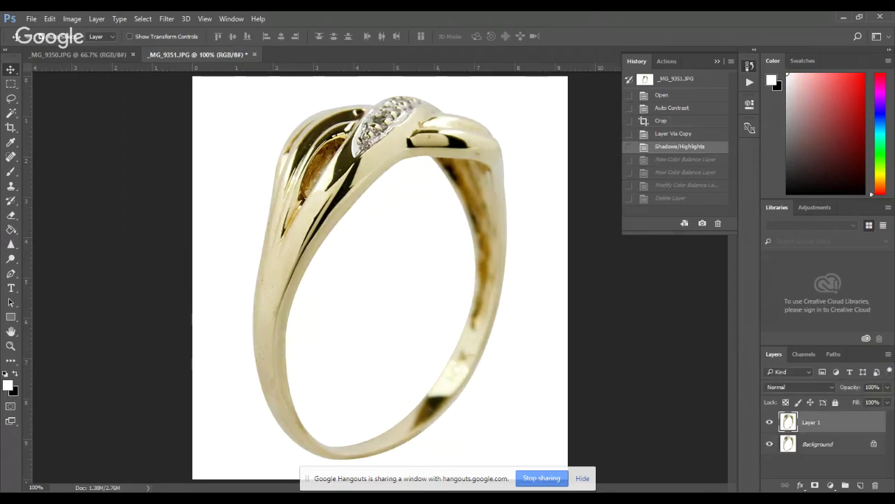
key("ctrl+shift+z")
key("ctrl+shift+z")
key("ctrl+shift+z")
key("ctrl+shift+z")
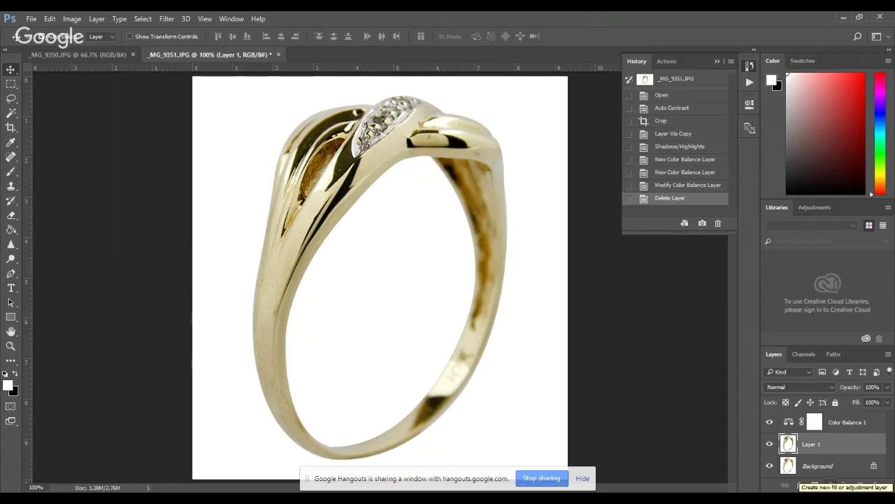
- Add a Hue/Saturation adjustment layer targeting the Yellows range
left_click(831, 485)
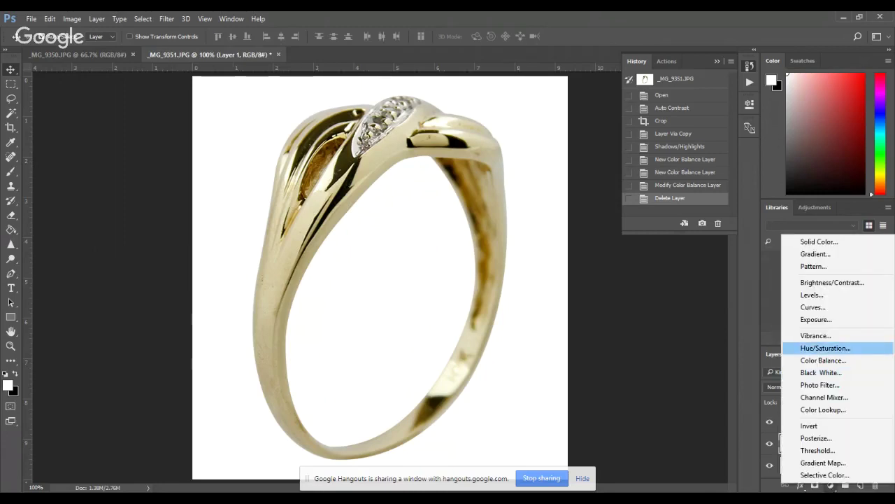
left_click(822, 350)
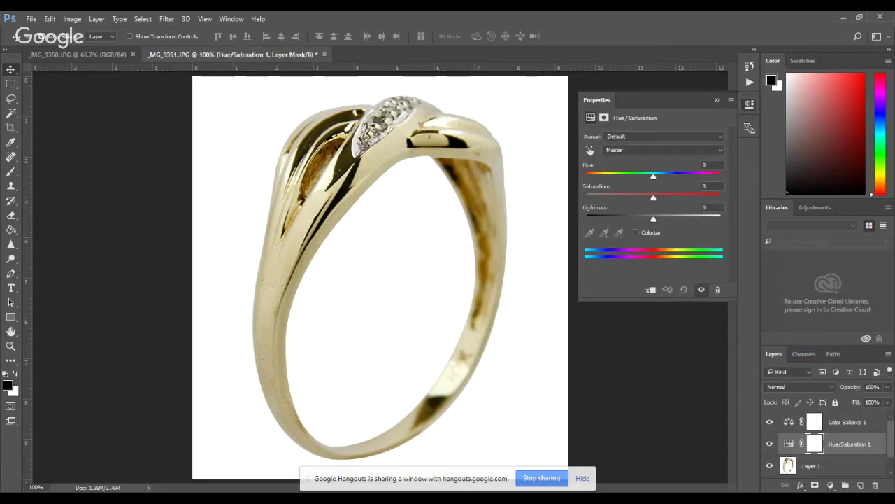
left_click(663, 150)
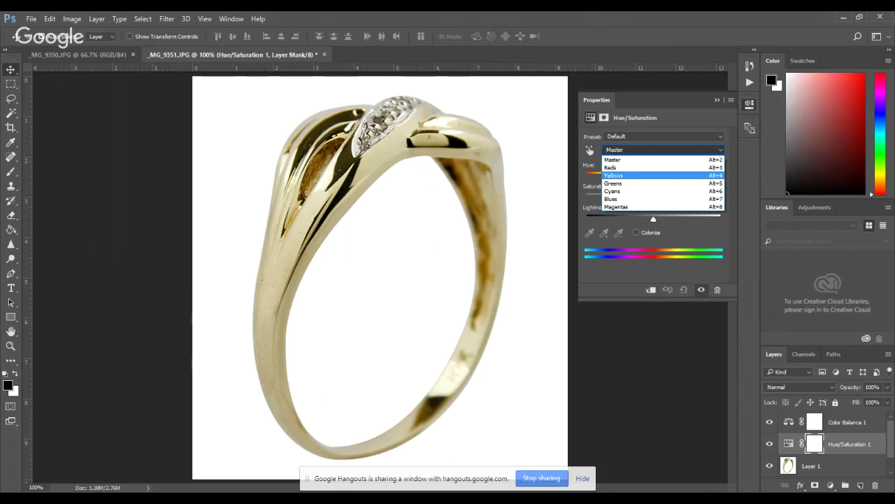
left_click(619, 175)
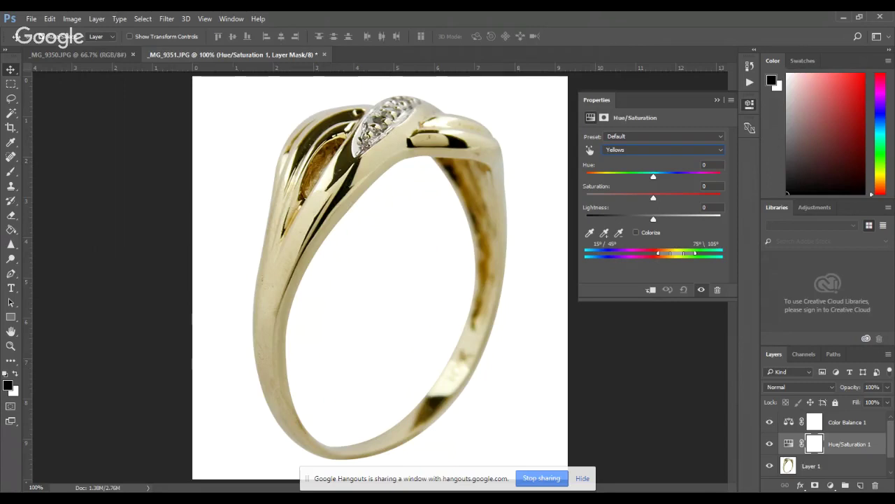
- Set the Yellows saturation to 10
left_click_drag(654, 198, 658, 198)
type("10")
key("Up")
key("Up")
key("Up")
key("Up")
key("Up")
key("Up")
key("Up")
key("Up")
key("Up")
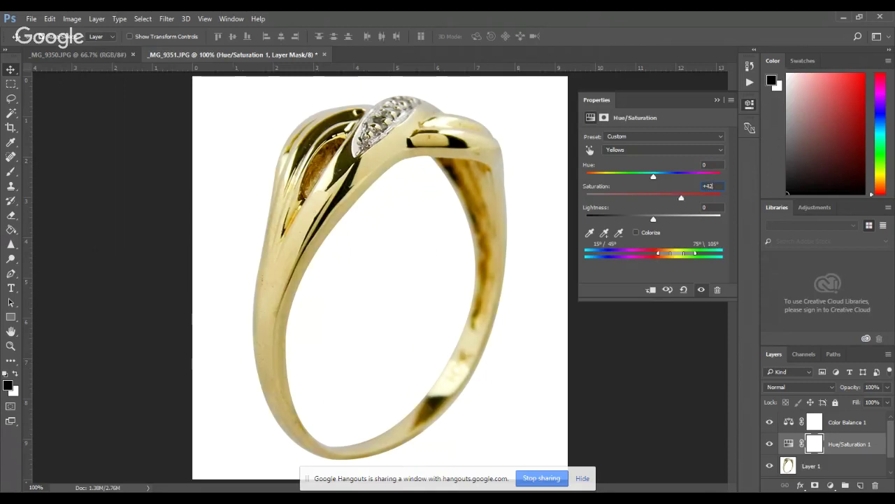
key("Up")
key("Down")
key("Down")
key("Down")
key("Up")
key("Up")
key("Up")
key("shift+Down")
key("shift+Down")
key("shift+Down")
key("Up")
key("Up")
key("Up")
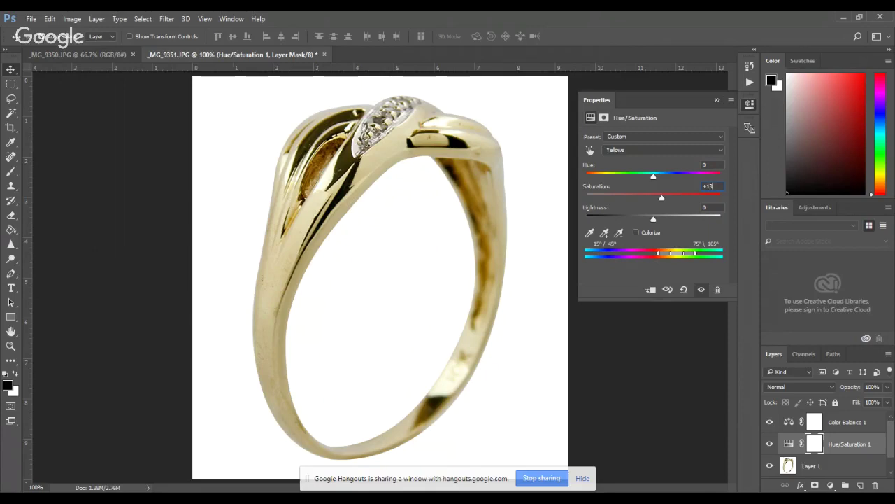
key("Up")
key("Up")
key("Up")
key("Return")
type("10")
- Test Yellows lightness, settle on 0, and collapse the Hue/Saturation properties
left_click_drag(653, 219, 707, 219)
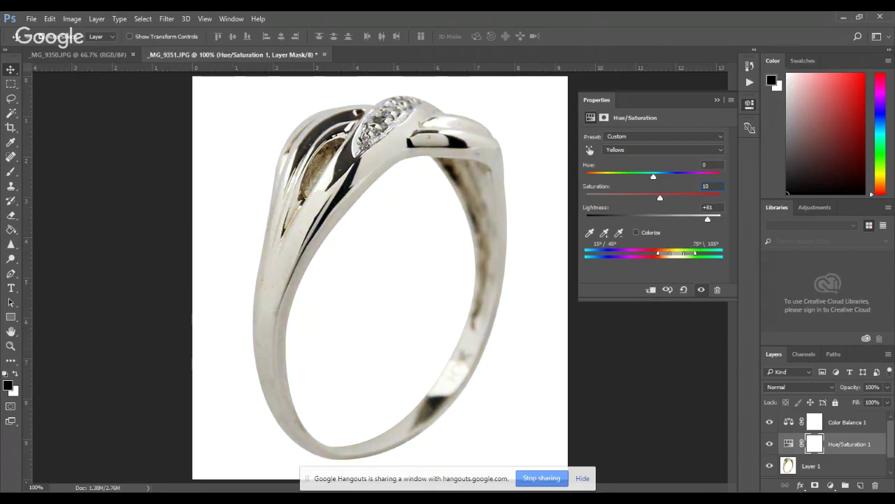
left_click_drag(708, 219, 673, 219)
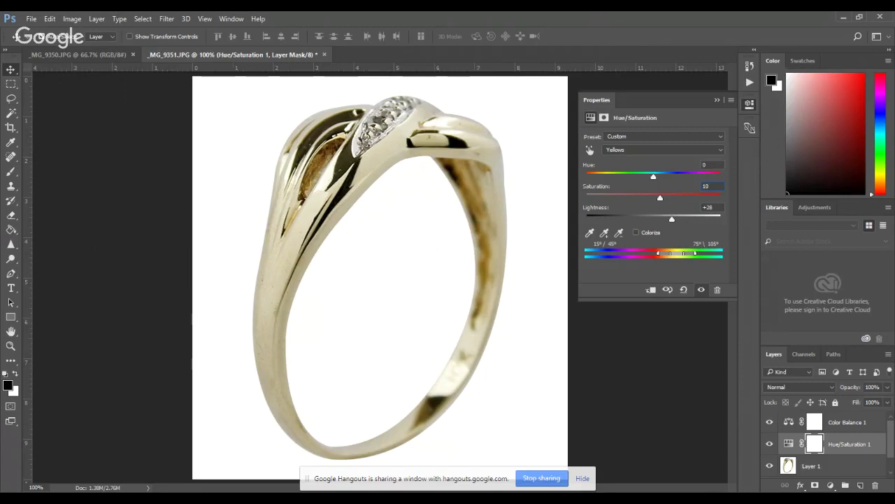
double_click(708, 207)
type("0")
key("Return")
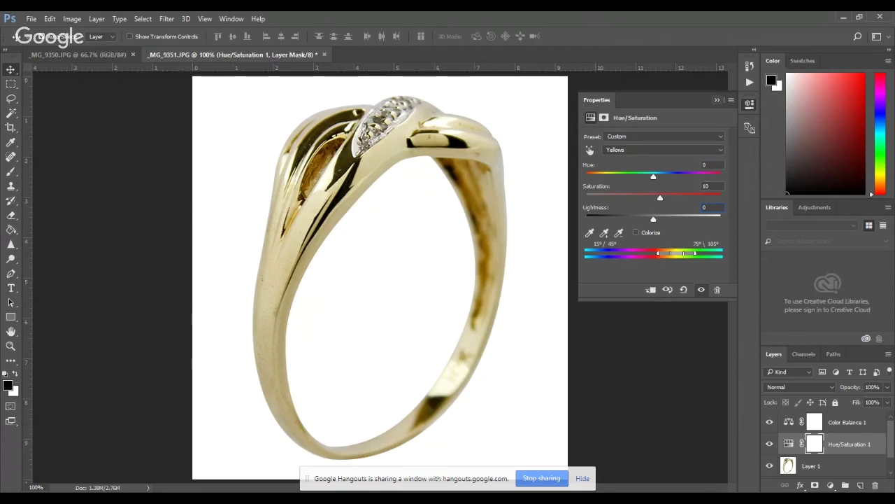
left_click(717, 100)
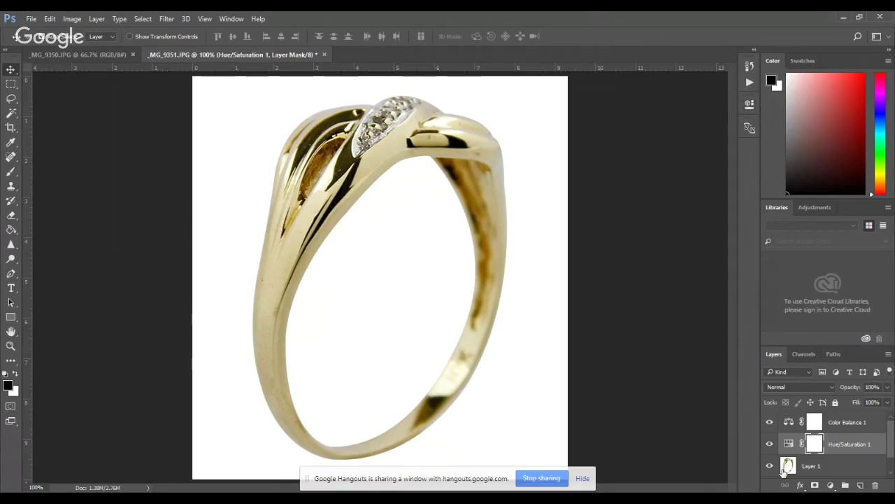
- Add a Vibrance adjustment layer directly above Layer 1
left_click(812, 475)
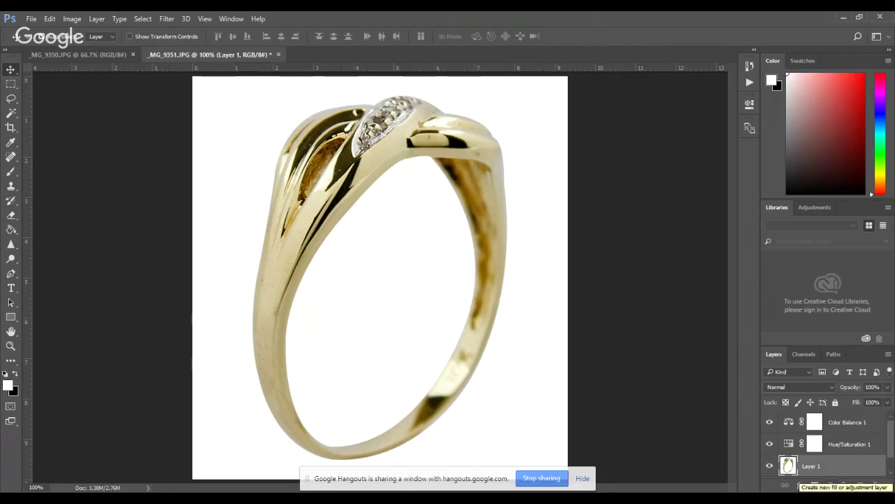
left_click(831, 485)
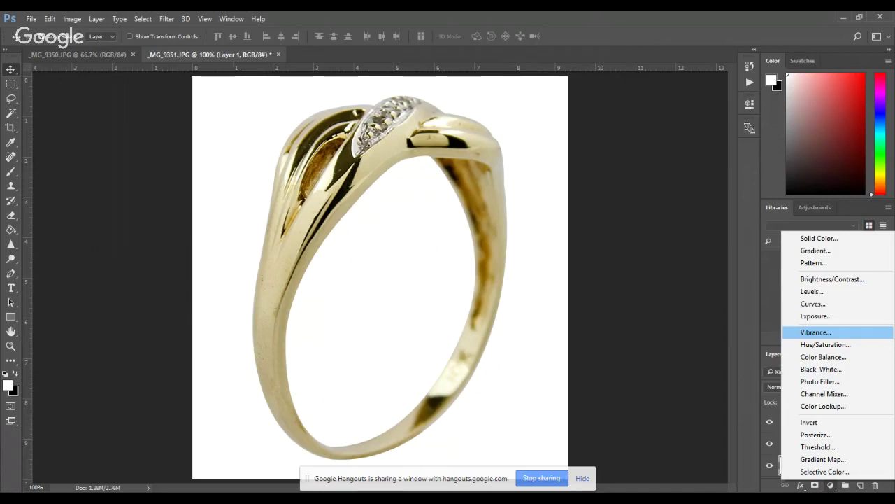
left_click(835, 333)
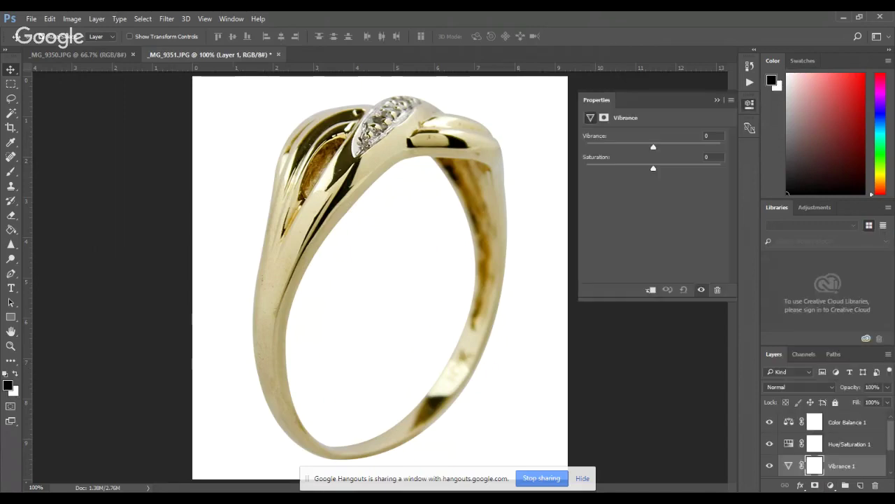
- Set Vibrance to +4 and Saturation to +7, then close the Vibrance settings
key("Down")
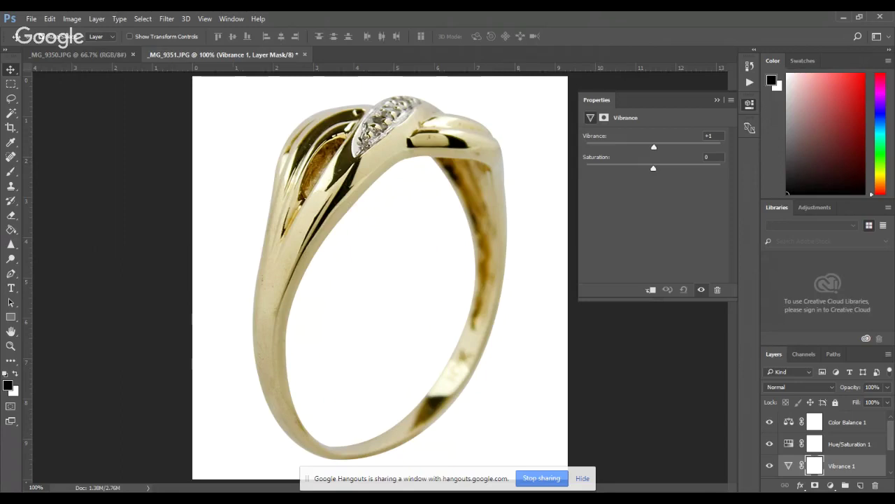
key("Up")
key("Up")
key("Up")
key("Up")
key("Up")
key("Tab")
key("Up")
key("Up")
key("Up")
key("shift+Up")
key("shift+Up")
key("shift+Up")
key("Up")
key("Up")
key("Up")
left_click_drag(661, 168, 658, 168)
key("Up")
left_click(536, 340)
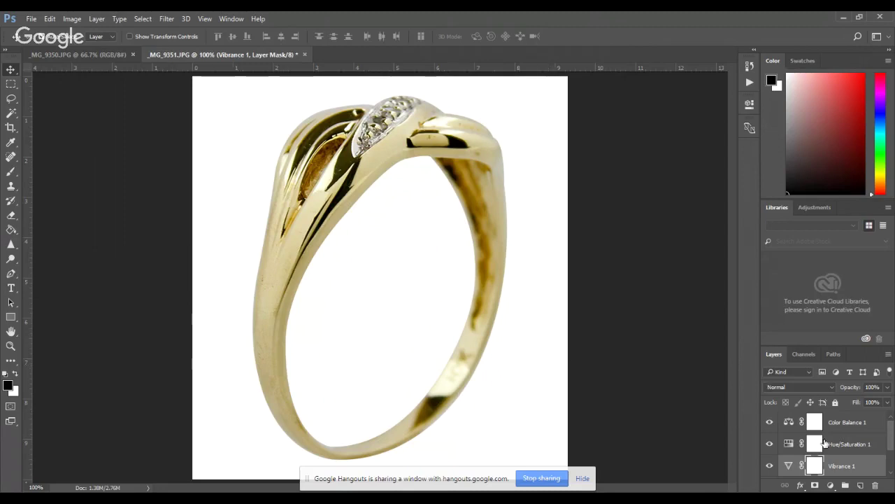
scroll(799, 470, "down", 2)
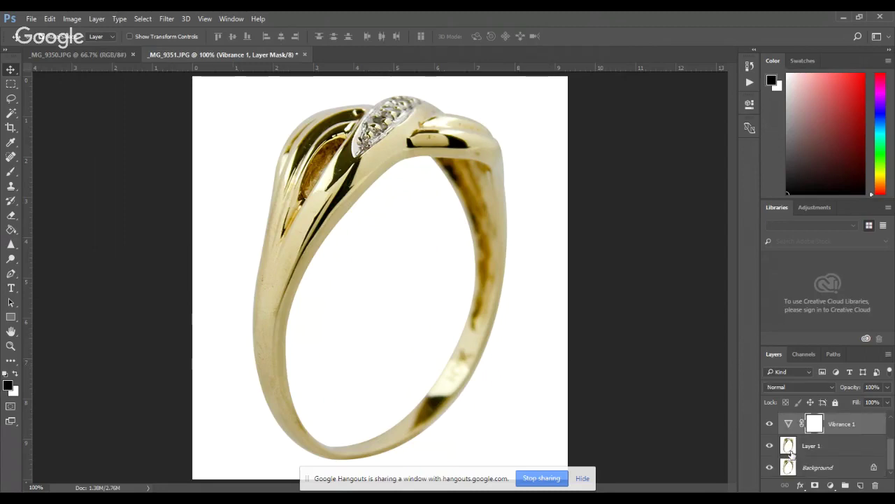
- With Layer 1 selected, add Levels 1 at defaults 0, 1.00, 255 below Vibrance 1
left_click(790, 452)
left_click(830, 486)
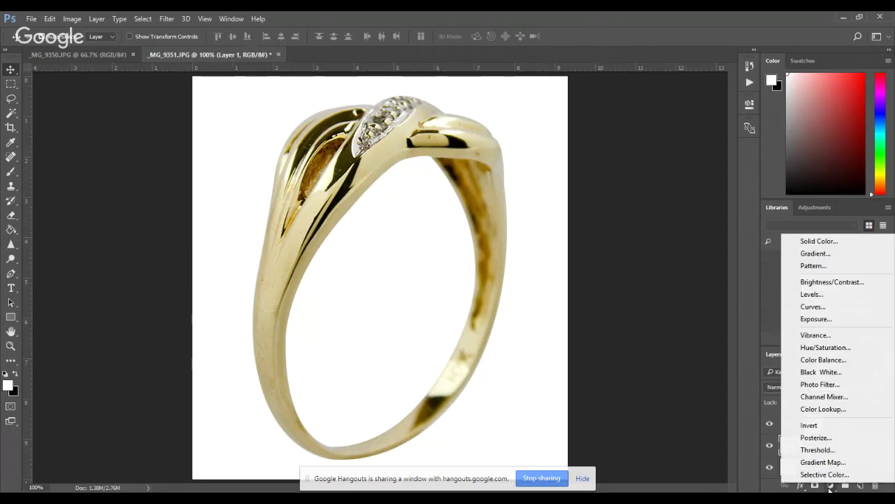
left_click(734, 458)
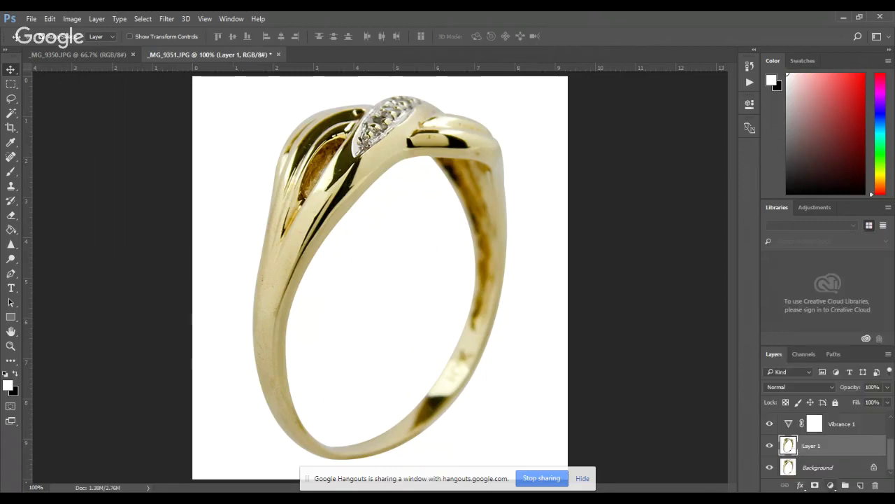
left_click(830, 485)
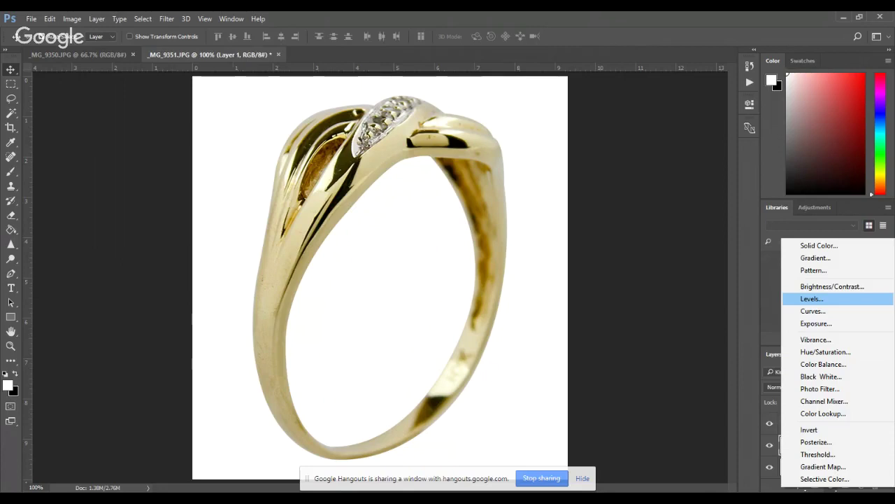
left_click(812, 299)
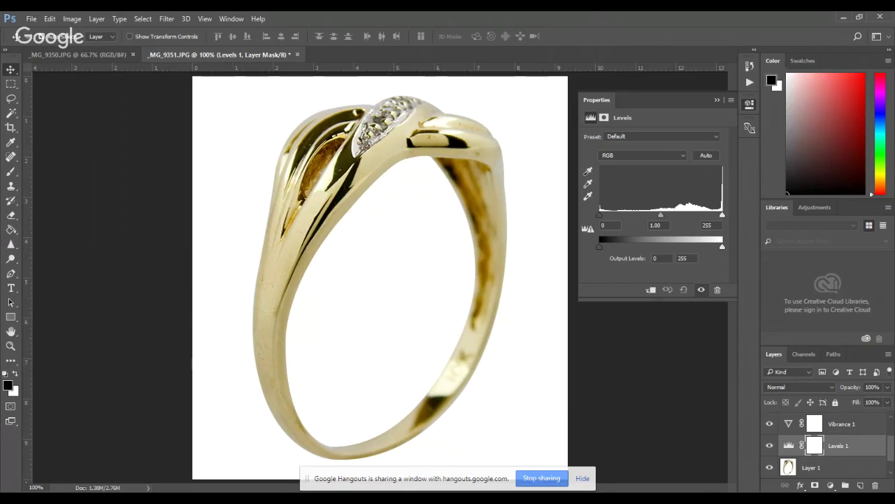
- Adjust the Levels black input, trying values between 8 and 22
key("Up")
key("Up")
key("Up")
key("Up")
key("Up")
key("Up")
key("Up")
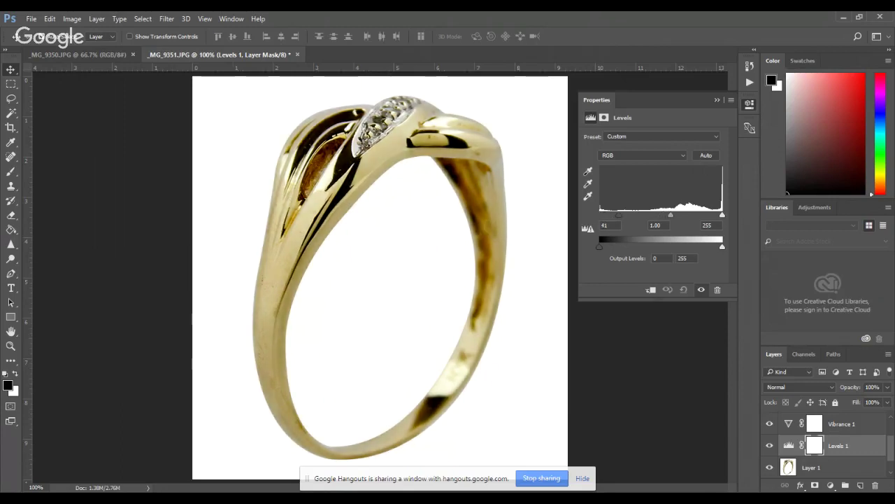
key("Up")
key("Up")
key("Up")
key("Up")
key("Up")
key("Up")
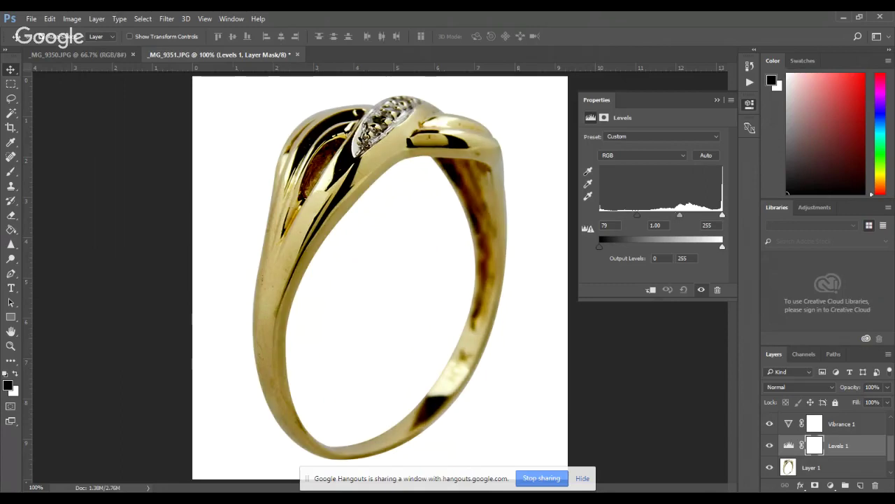
key("Down")
key("Down")
key("Down")
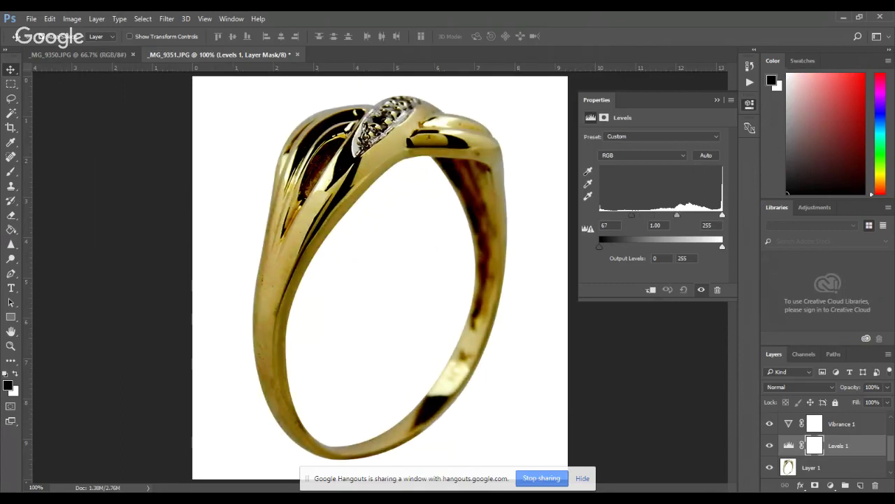
key("ctrl+z")
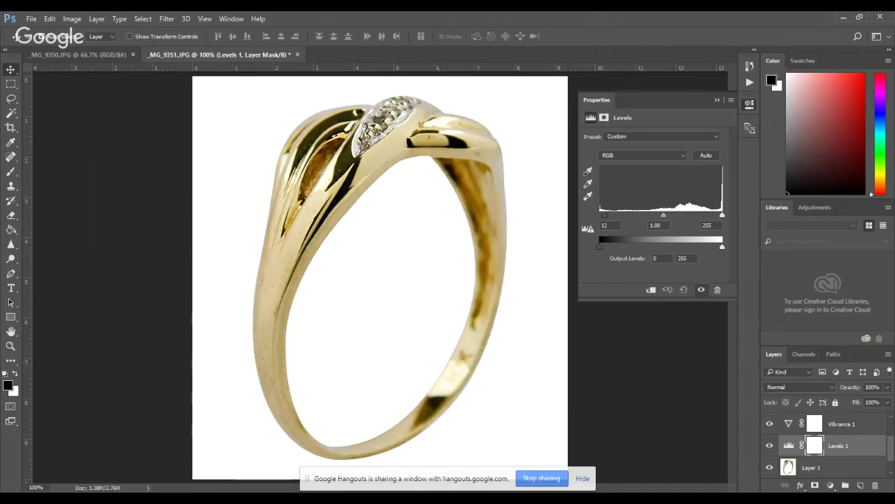
key("Down")
key("Down")
key("Down")
key("Up")
key("Down")
key("Down")
key("Down")
key("Up")
key("Up")
key("Up")
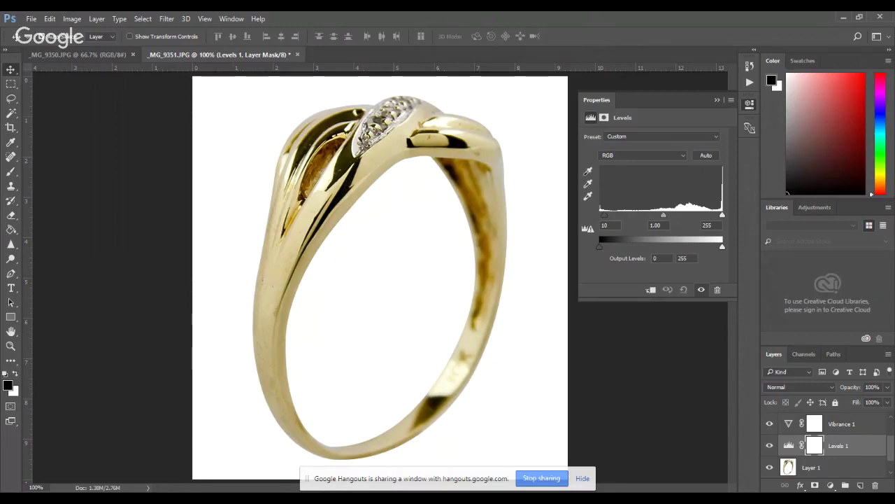
key("Up")
key("Up")
key("Up")
key("Down")
key("Down")
key("Down")
key("Down")
key("Down")
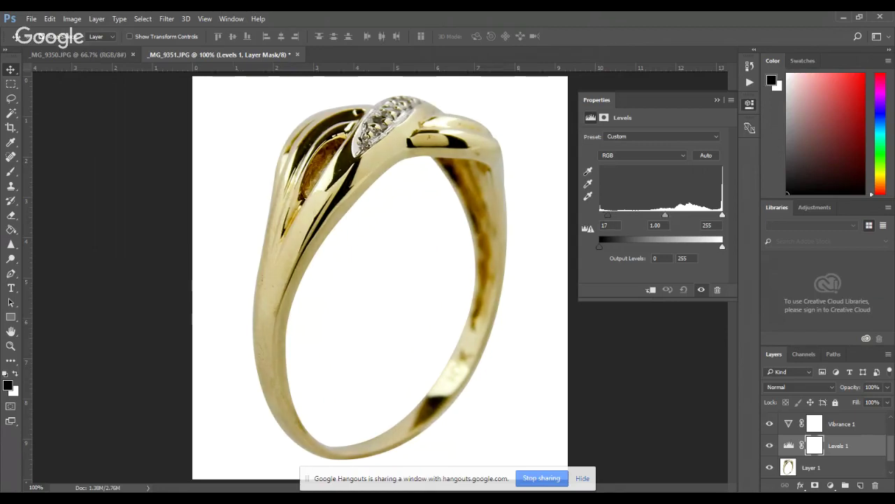
key("Down")
key("Down")
key("Down")
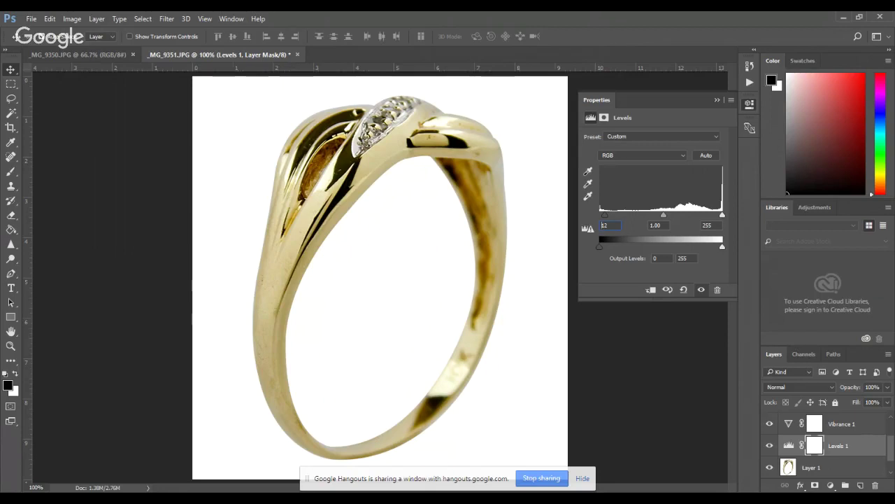
- Try midtone gamma values between 0.82 and 1.13, ending back at 1.00
key("Down")
key("Down")
key("Down")
key("Down")
key("Down")
key("Down")
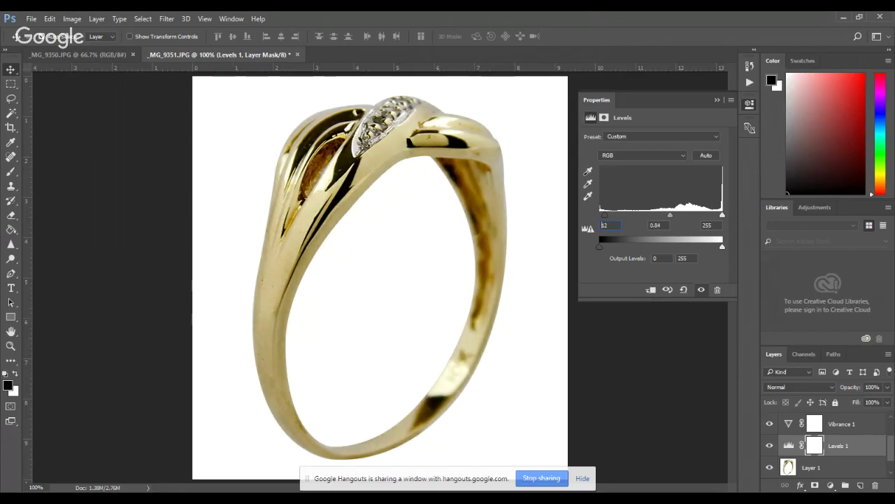
key("Up")
key("Up")
key("Up")
key("Up")
key("Up")
key("Up")
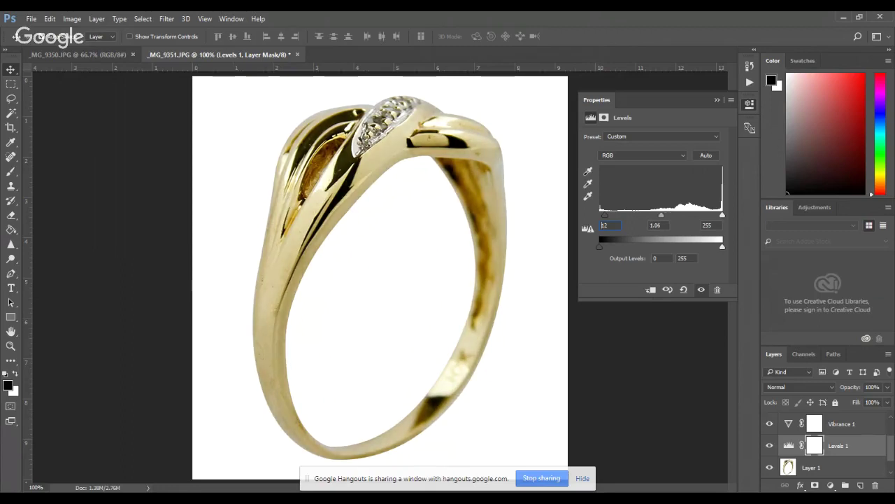
key("Down")
key("Down")
key("Down")
key("Up")
key("Up")
key("Up")
key("Down")
key("Down")
key("Down")
key("Down")
key("Down")
key("Down")
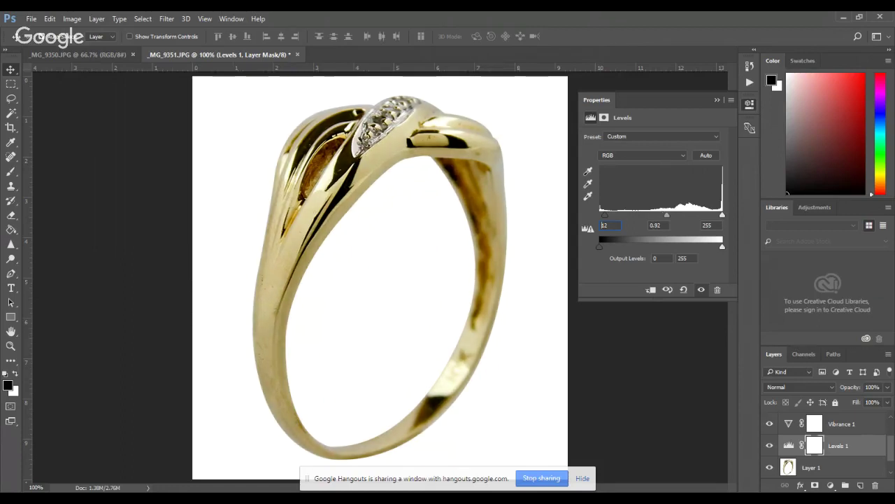
key("Up")
key("Up")
key("Up")
key("Down")
key("Down")
key("Down")
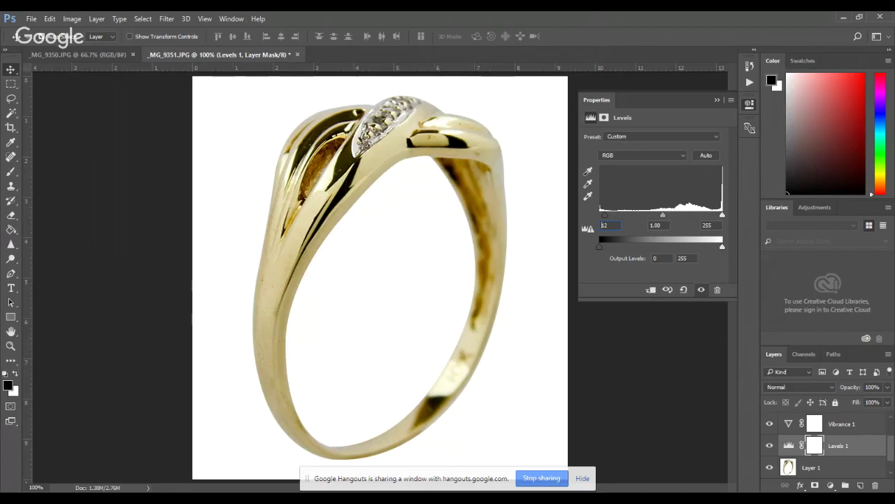
key("Down")
key("Down")
key("Down")
key("Down")
key("Down")
key("Down")
- Drag the midtone slider darker and the white input lower, then close Levels settings
left_click_drag(664, 215, 666, 214)
double_click(604, 225)
left_click_drag(722, 215, 719, 215)
left_click(717, 100)
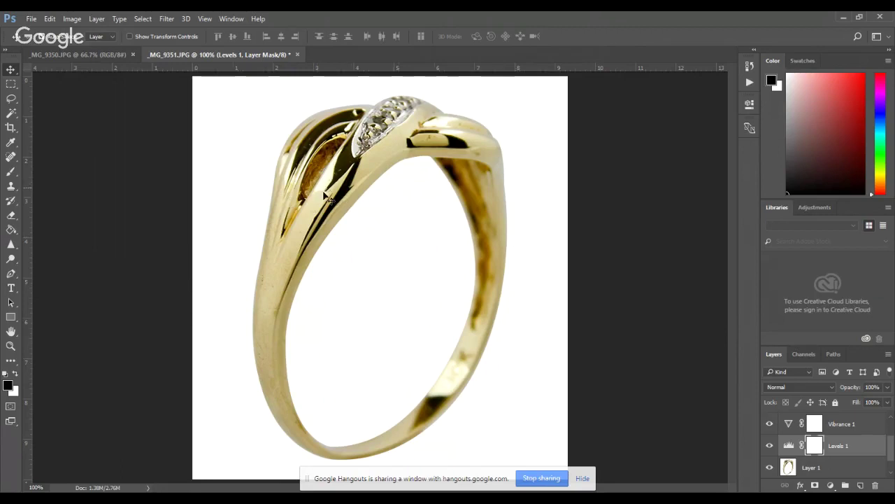
- Add a Selective Color adjustment layer above Layer 1 and reduce black in the Whites
left_click(810, 469)
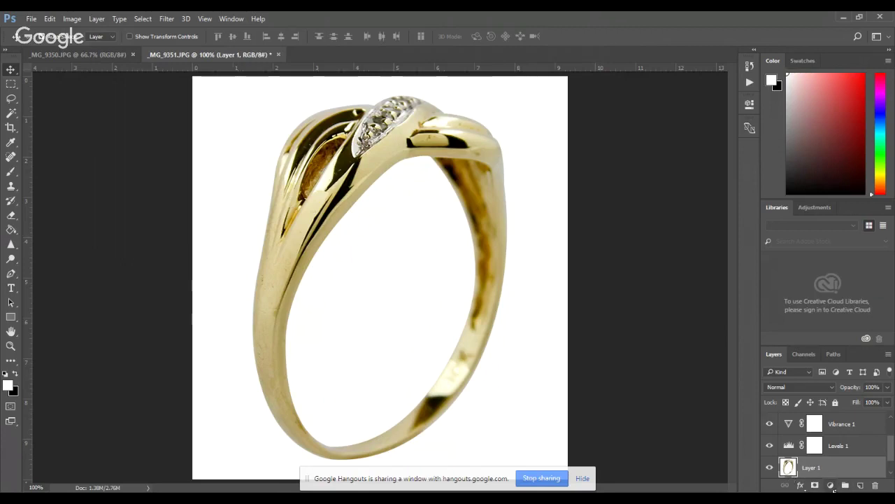
left_click(830, 485)
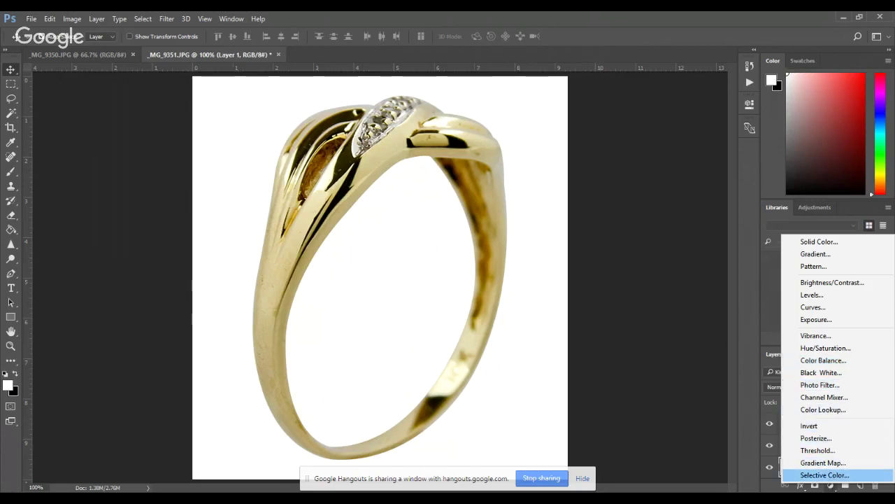
left_click(825, 475)
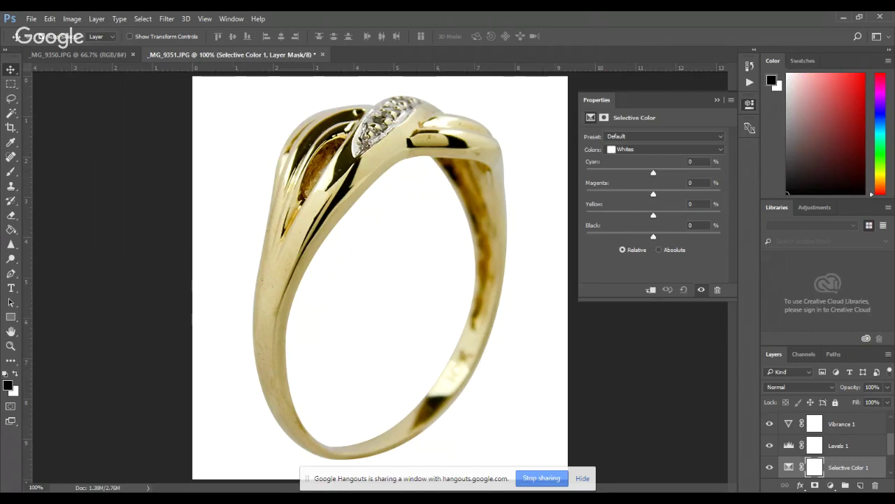
left_click(664, 149)
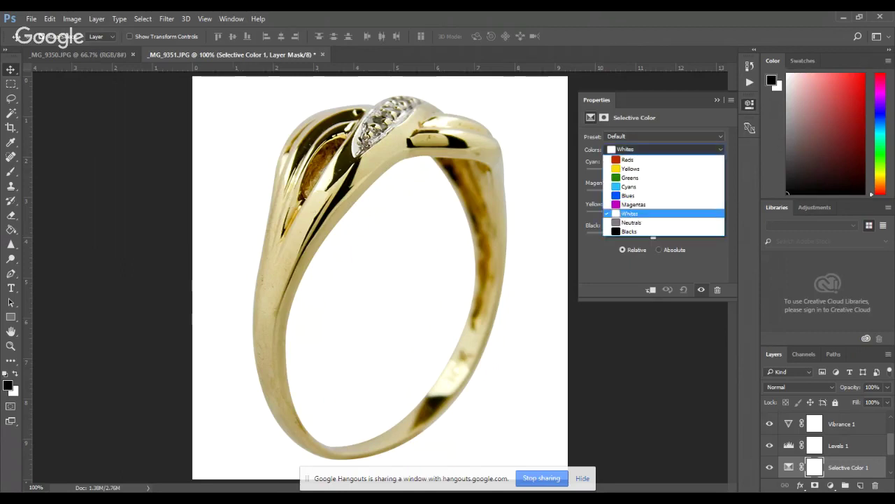
left_click(629, 213)
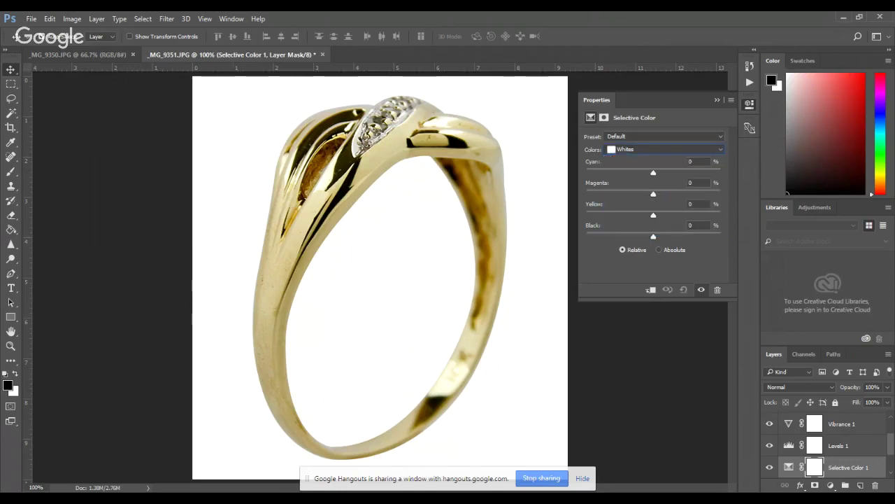
mouse_move(654, 236)
left_mouse_down()
mouse_move(598, 236)
mouse_move(648, 235)
left_mouse_up()
mouse_move(647, 235)
left_mouse_down()
mouse_move(594, 236)
mouse_move(651, 236)
left_mouse_up()
- Collapse the Selective Color settings, select Layer 1 and swap foreground/background colours
left_click(717, 100)
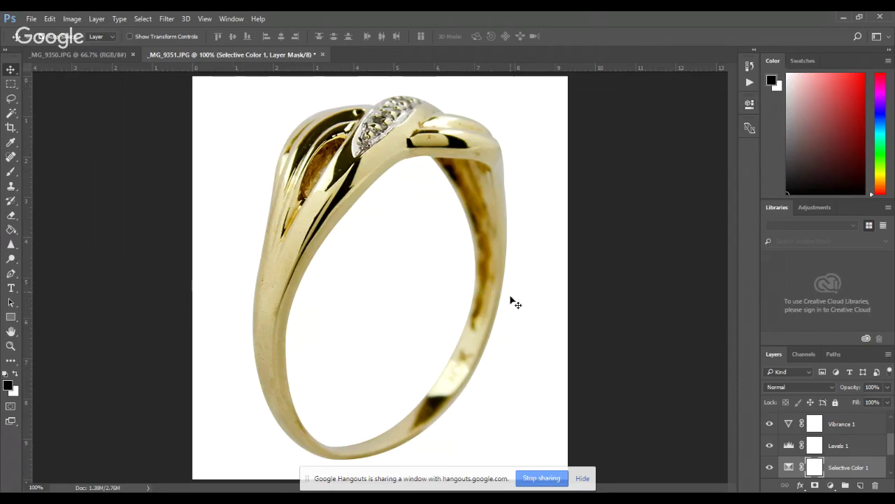
key("alt+bracketleft")
key("x")
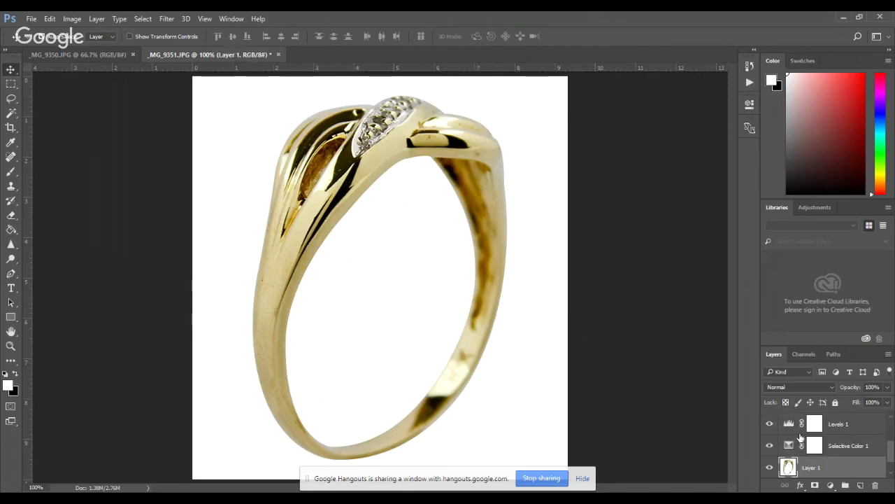
- Set Hue/Saturation 1 Master saturation to +9 and close its settings
scroll(826, 453, "up", 1)
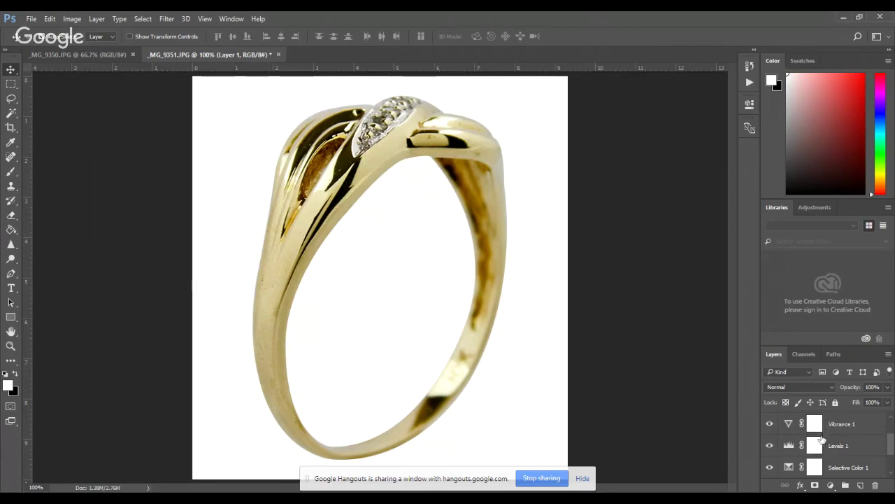
scroll(815, 451, "up", 1)
scroll(791, 458, "up", 1)
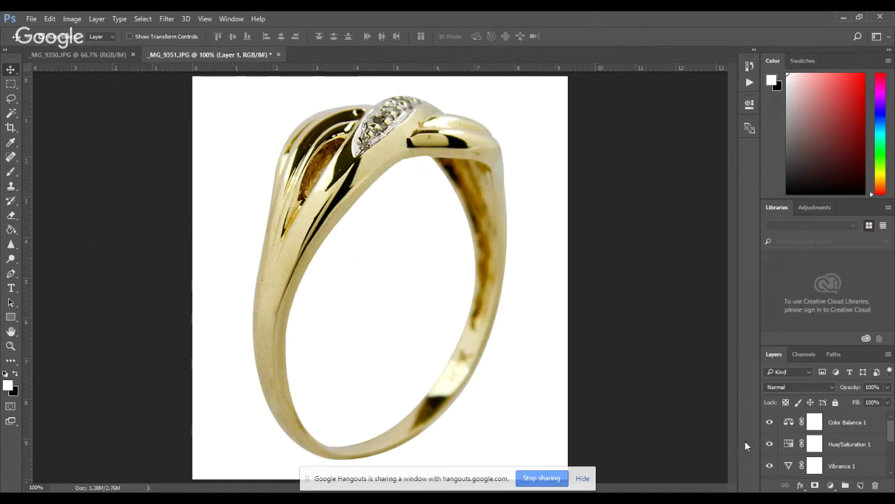
double_click(789, 447)
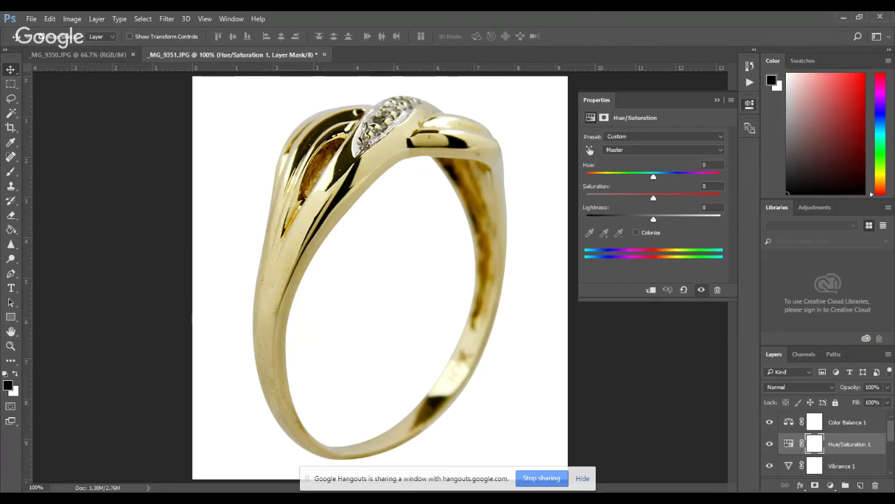
key("Up")
key("Up")
key("Up")
key("Up")
key("Up")
key("Up")
key("Up")
key("Up")
key("Up")
key("Up")
key("Up")
key("Down")
key("Down")
key("Up")
key("Down")
key("Down")
key("Down")
left_click(723, 388)
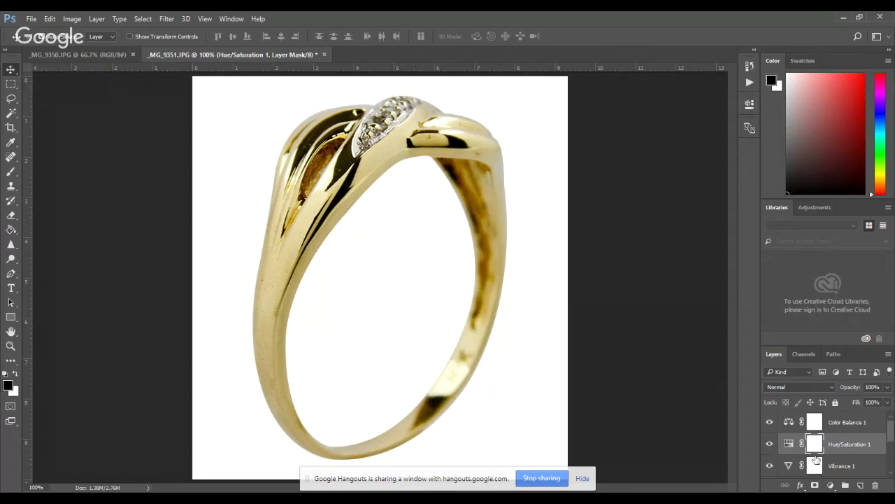
double_click(788, 430)
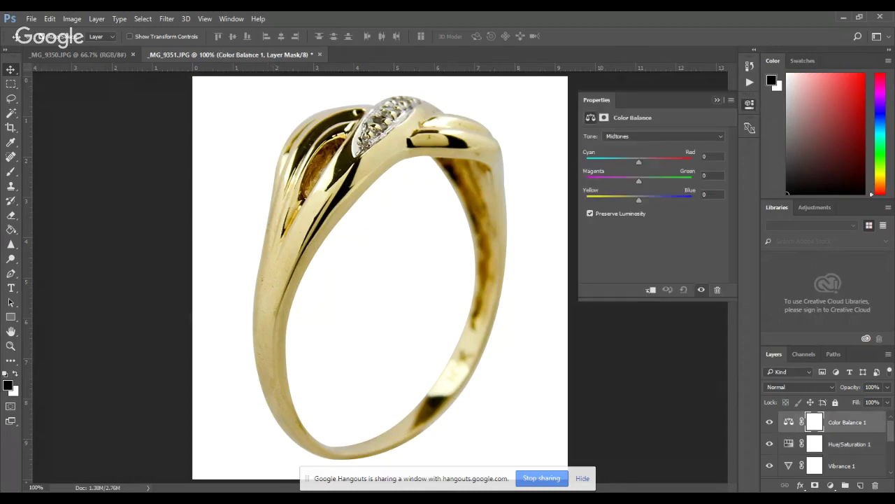
left_click(717, 100)
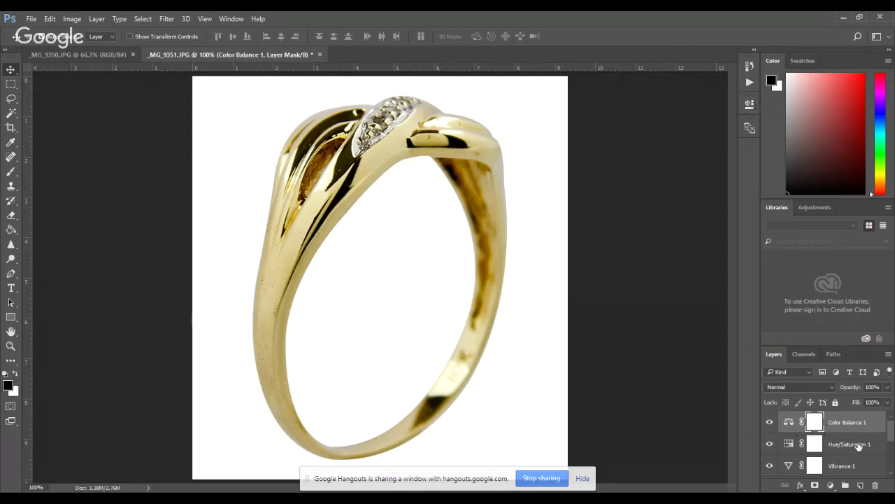
scroll(852, 446, "down", 1)
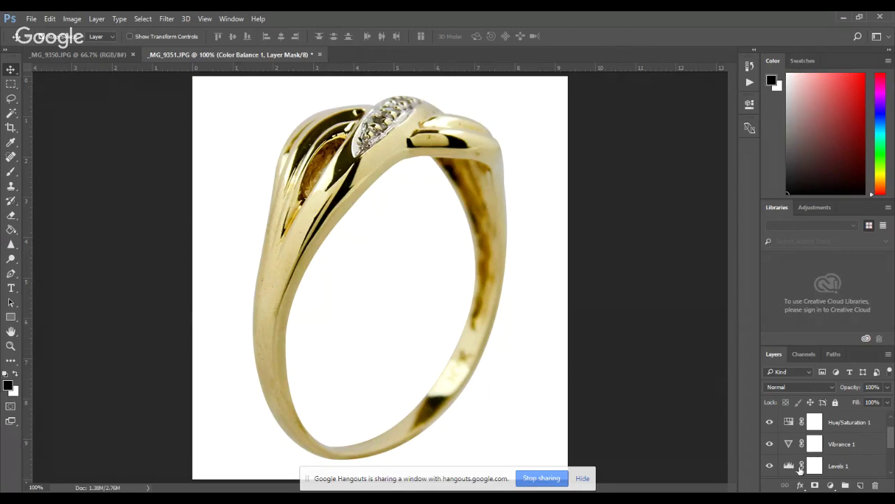
double_click(789, 465)
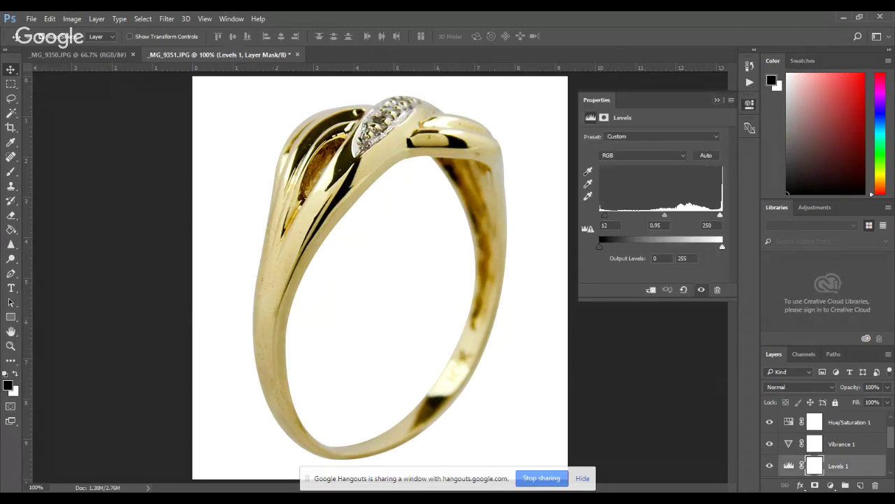
left_click(717, 100)
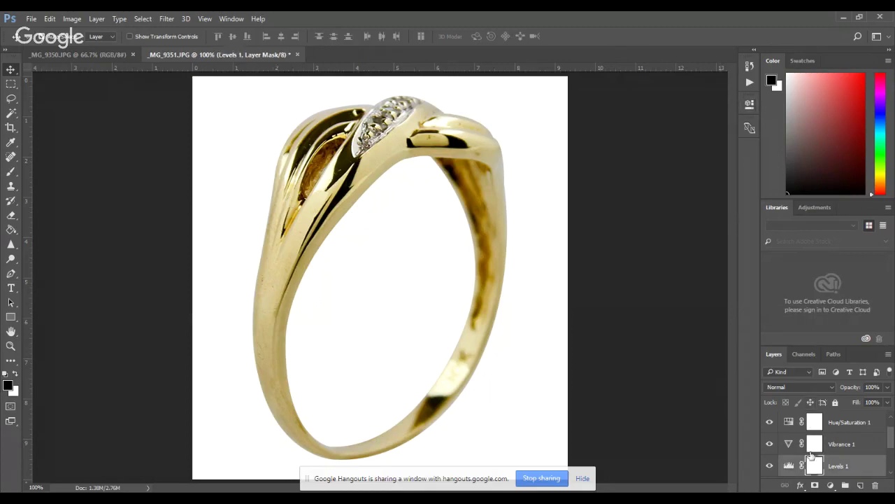
scroll(813, 453, "down", 2)
scroll(801, 443, "down", 1)
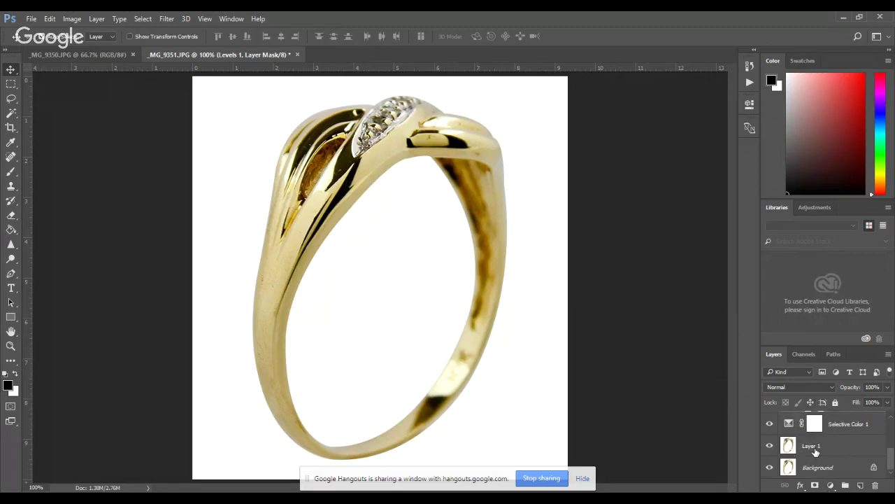
scroll(817, 451, "up", 2)
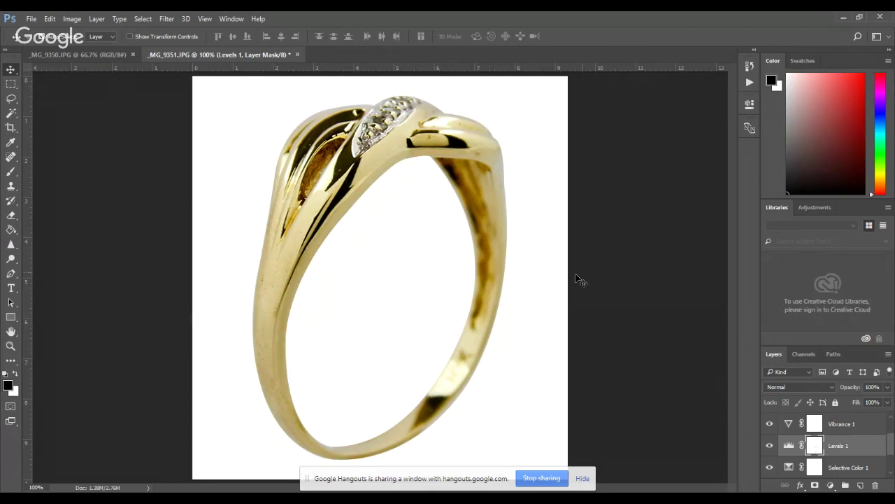
- Make Layer 1, the ring's pixel layer, the active layer
left_click(348, 208, "ctrl")
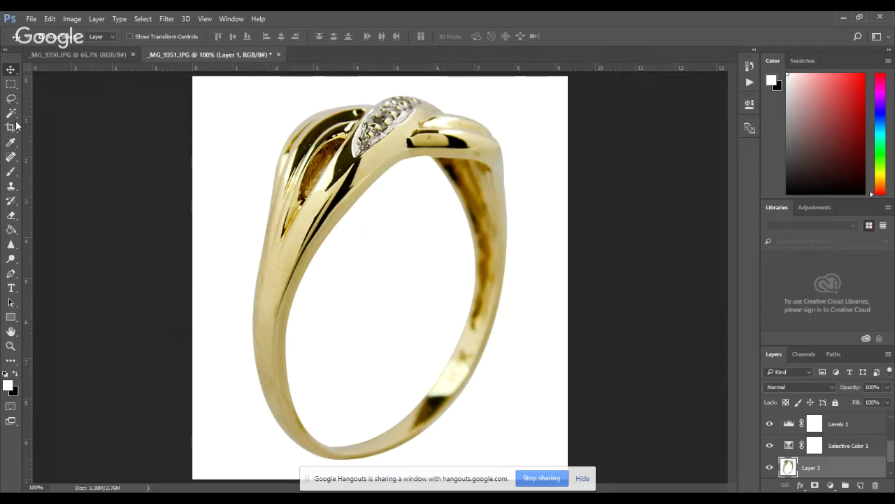
- Choose the Spot Healing Brush and make the brush slightly smaller
left_click(11, 158)
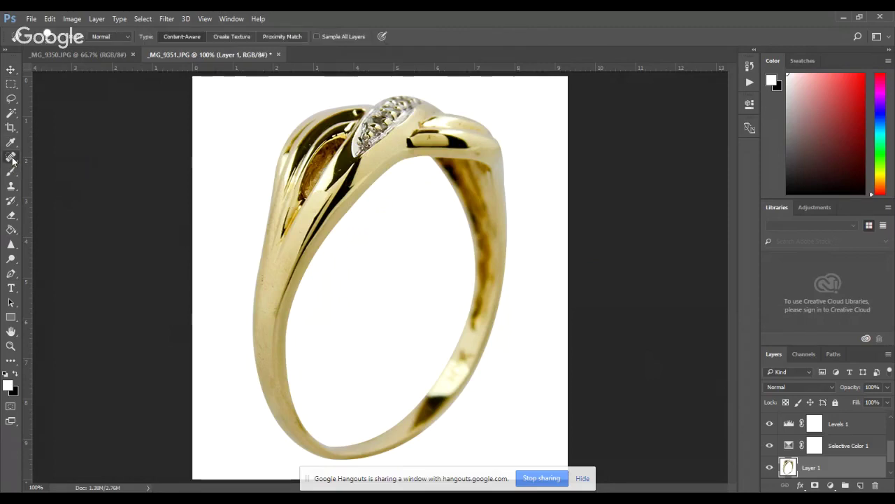
right_click(12, 163)
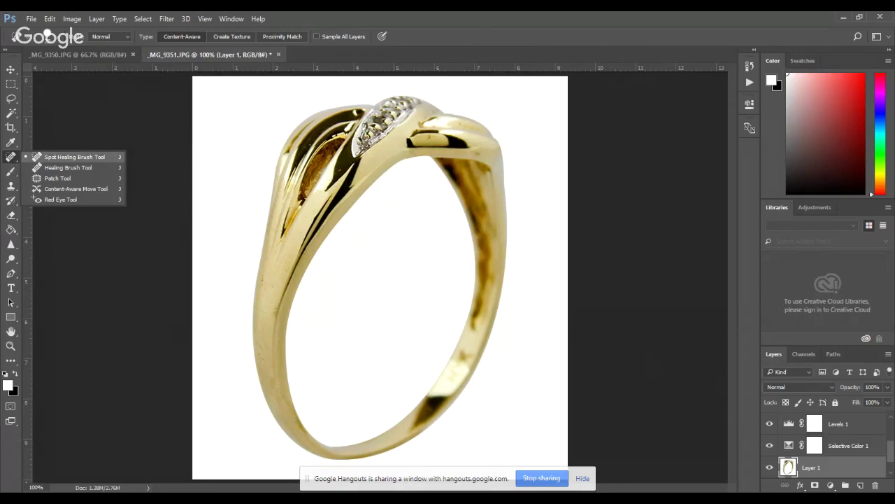
left_click(70, 157)
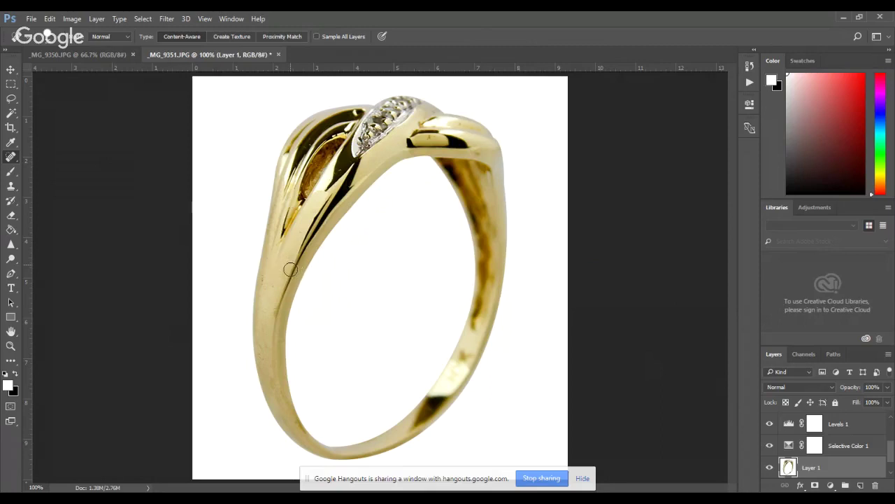
key("bracketleft")
- Heal two dark spots on the ring's left edge and two on its top band
left_click(271, 310)
left_click(271, 300)
left_click(419, 124)
left_click(428, 141)
- Show the original photo via the top History snapshot
left_click(749, 68)
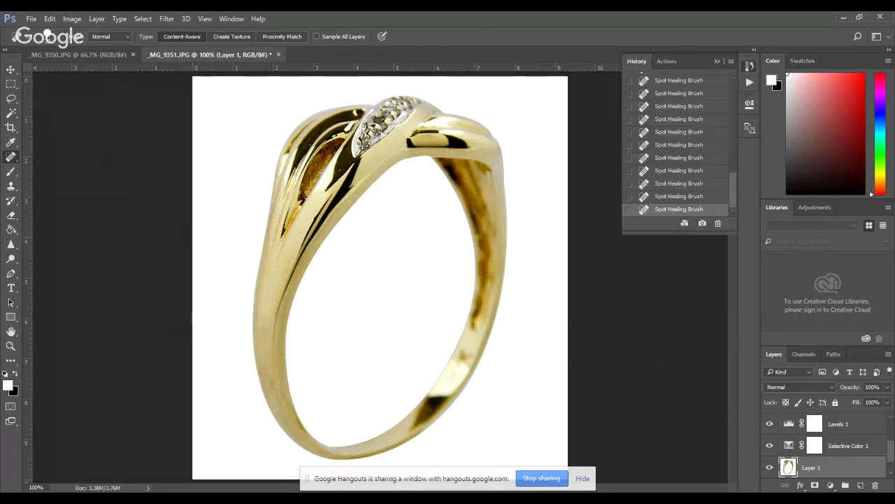
scroll(679, 147, "up", 10)
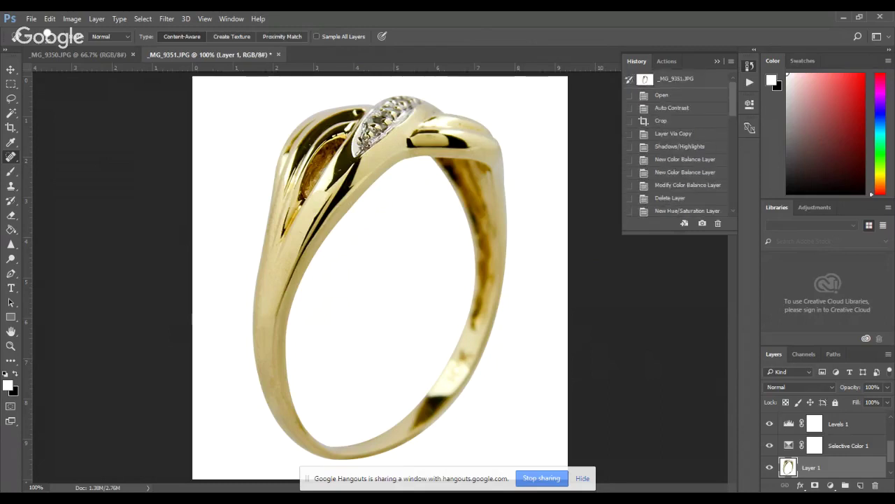
left_click(675, 79)
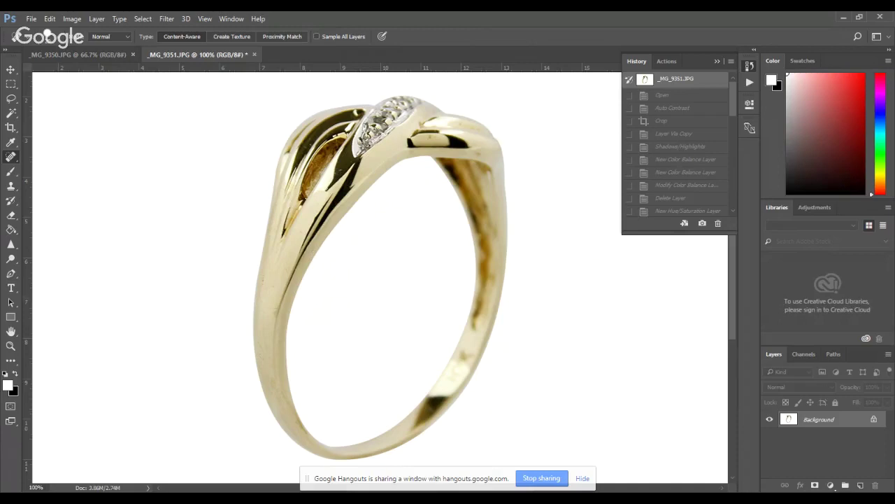
- Return to the latest Spot Healing Brush step in History
scroll(675, 146, "down", 3)
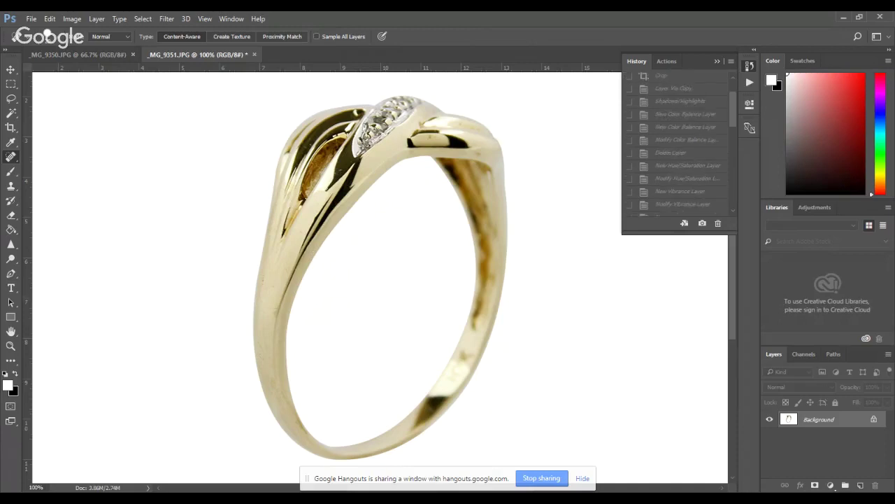
scroll(675, 147, "down", 3)
scroll(675, 147, "down", 3)
scroll(675, 147, "down", 2)
scroll(675, 147, "down", 3)
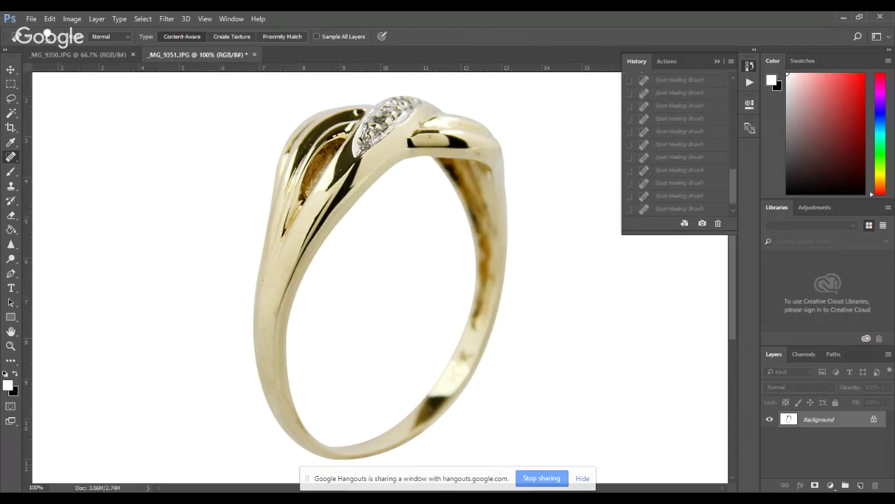
left_click(678, 208)
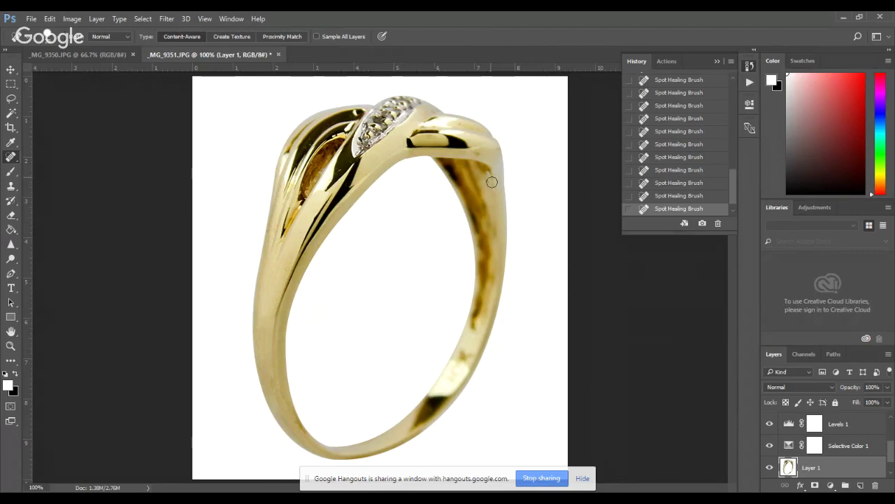
- Switch to the Move tool with V
key("v")
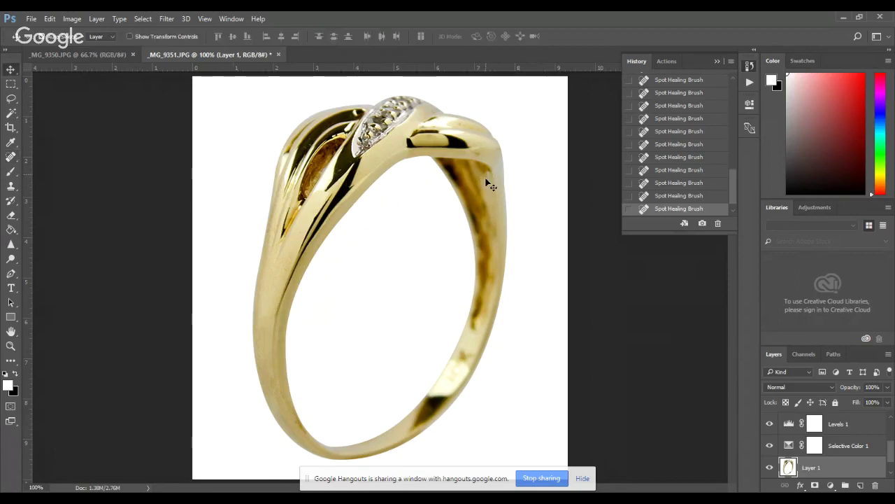